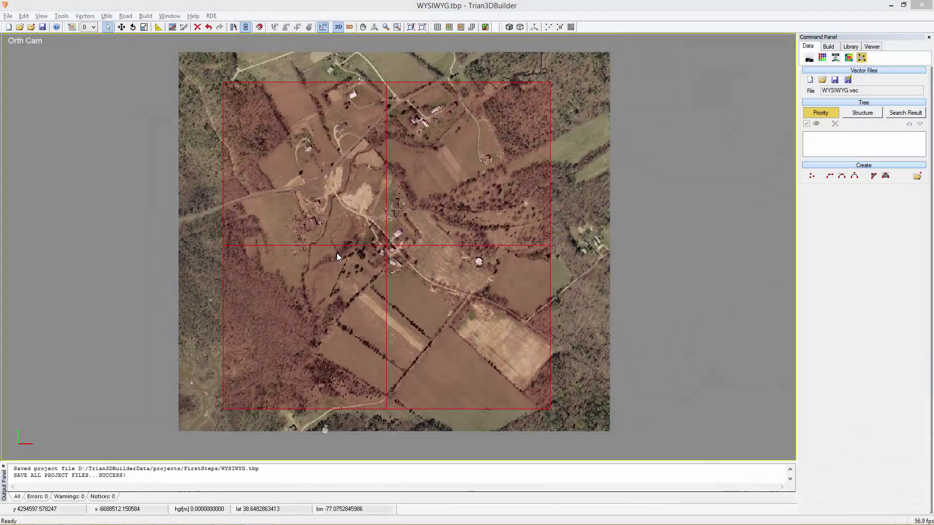
- Start creating an area with vector ID 0 - forest and open its Area Object Placer modifier settings
left_click(871, 176)
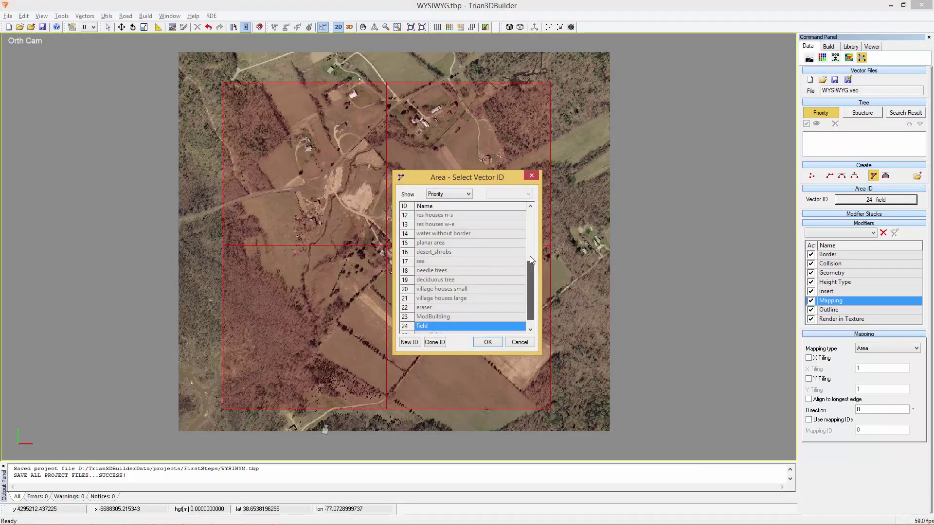
left_click_drag(530, 256, 503, 214)
left_click(454, 217)
left_click(488, 342)
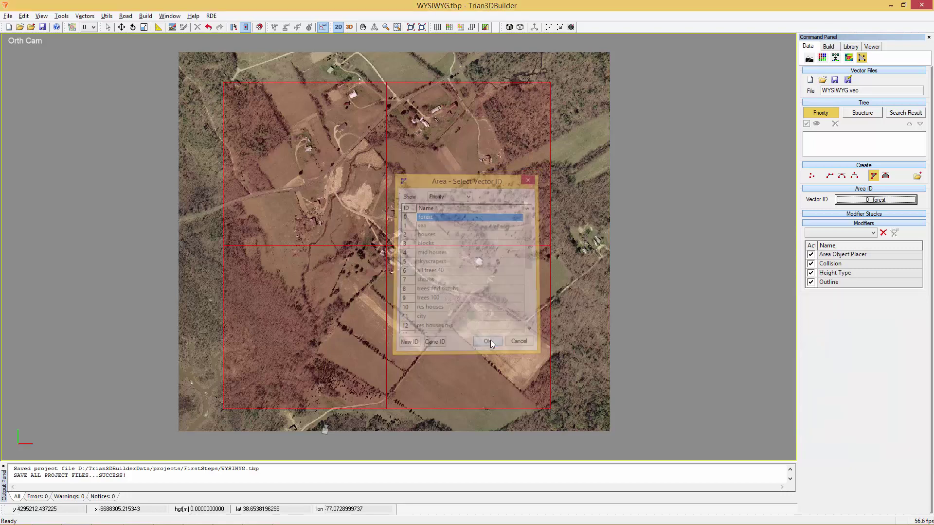
left_click(846, 256)
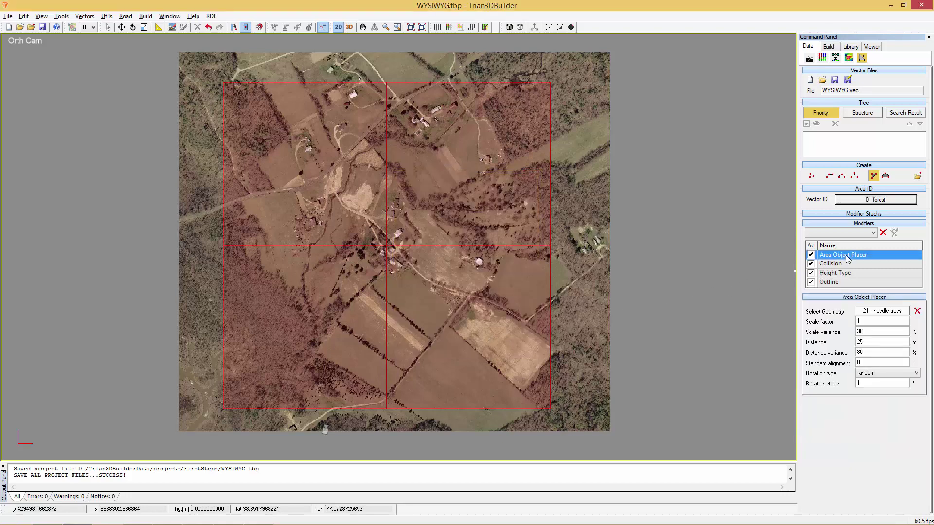
- Outline a forest area around the wooded patch in the terrain's northwest corner and finish the polygon
left_click(154, 190)
left_click(217, 209)
left_click(260, 193)
left_click(273, 187)
left_click(255, 164)
left_click(288, 138)
left_click(256, 83)
left_click(242, 88)
left_click(219, 74)
left_click(206, 70)
right_click(206, 69)
- Outline a second forest area around the wooded patch in the terrain's northeast corner and finish the polygon
left_click(462, 67)
left_click(504, 162)
left_click(560, 140)
left_click(566, 72)
right_click(566, 72)
- In the 3D terrain view, outline a third forest area around the large woodland on the east side and leave area creation
middle_click_drag(466, 151, 476, 146)
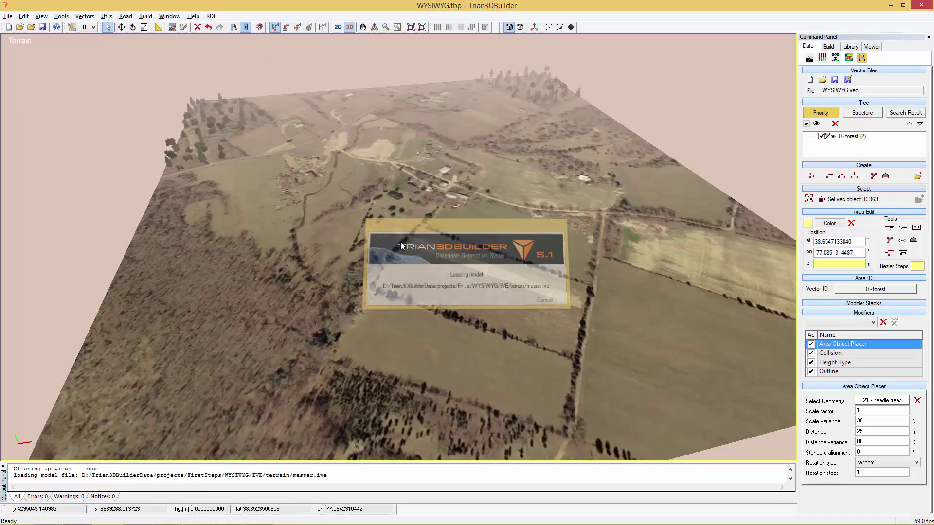
middle_click_drag(395, 244, 238, 230)
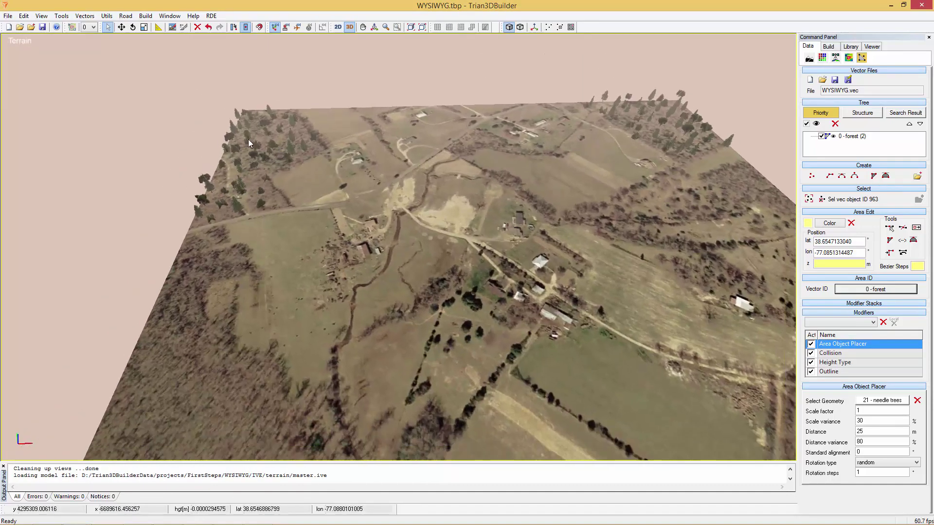
middle_click_drag(520, 231, 482, 258)
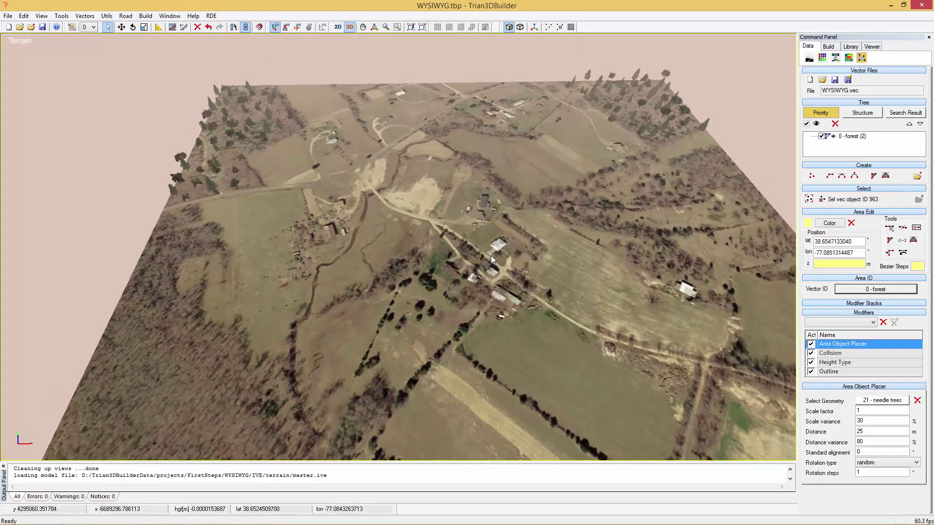
left_click(874, 176)
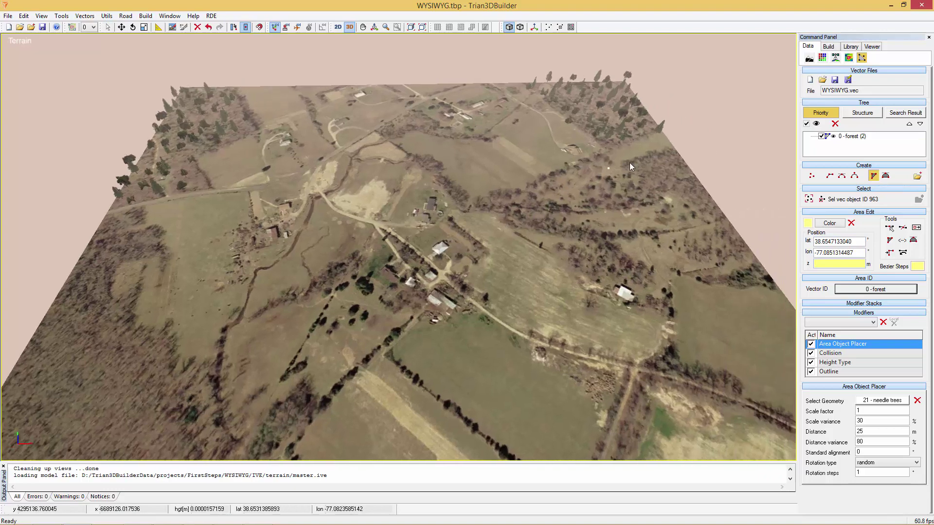
left_click(516, 191)
left_click(491, 190)
left_click(476, 206)
left_click(494, 216)
left_click(558, 235)
left_click(586, 281)
left_click(606, 301)
left_click(649, 309)
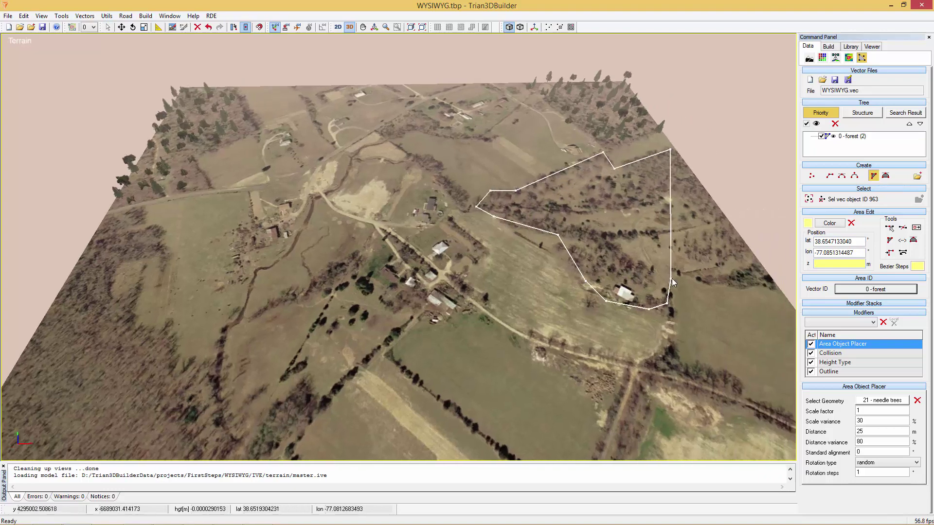
right_click(698, 206)
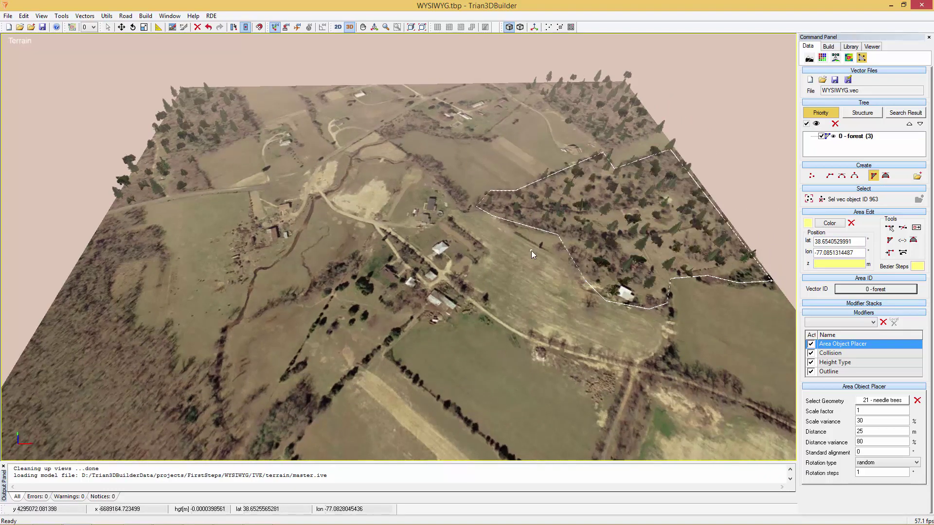
middle_click_drag(531, 250, 485, 250)
right_click(486, 258)
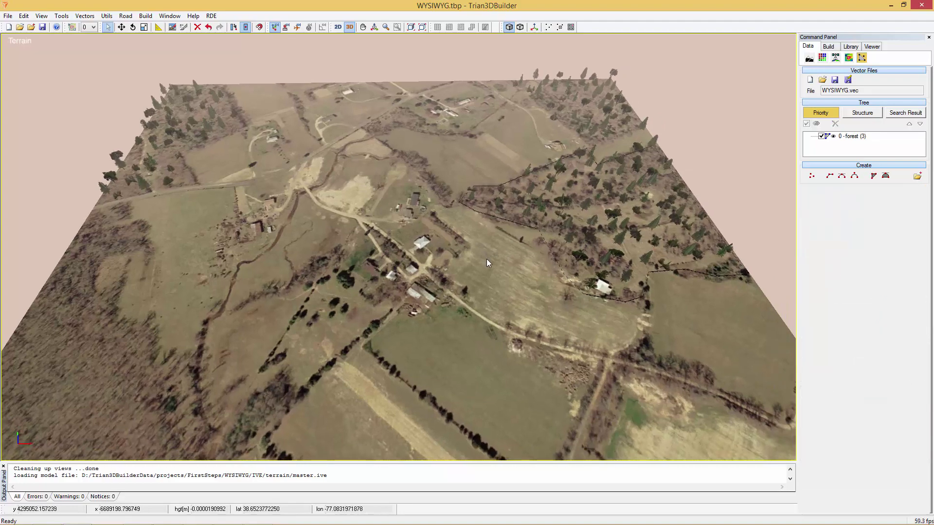
- Place five points with vector ID 2 - Trees along the hedge line between the bare field and the light crop field
left_click(812, 176)
left_click(876, 200)
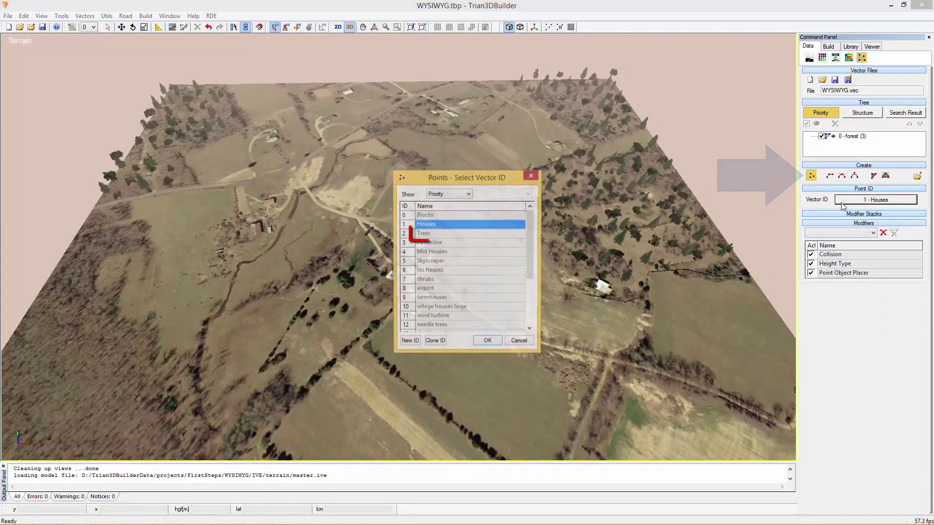
left_click(510, 235)
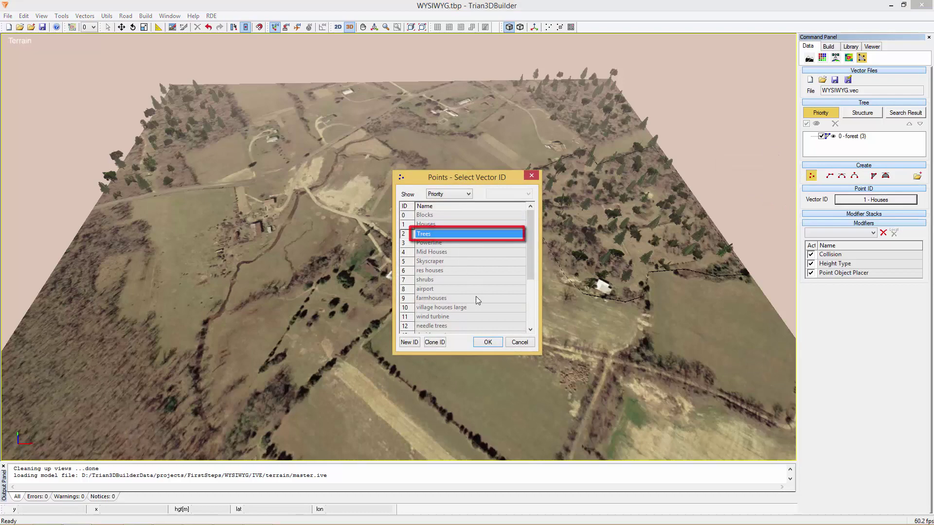
left_click(492, 342)
middle_click_drag(492, 342, 292, 88)
scroll(477, 305, "up", 3)
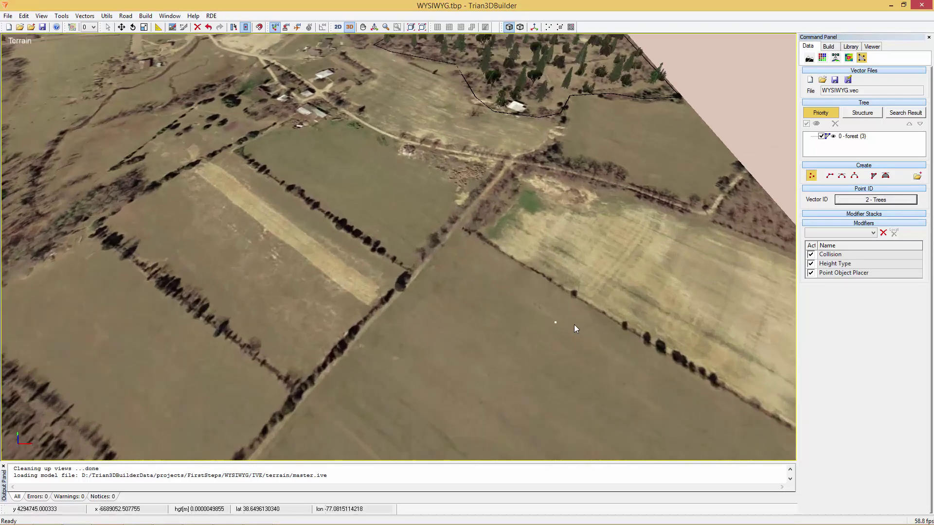
middle_click_drag(574, 325, 355, 226)
left_click(443, 224)
left_click(480, 249)
left_click(507, 265)
left_click(526, 276)
key("Escape")
- Select the five trees along the hedge line and randomize their Z rotation
left_click_drag(406, 185, 567, 334)
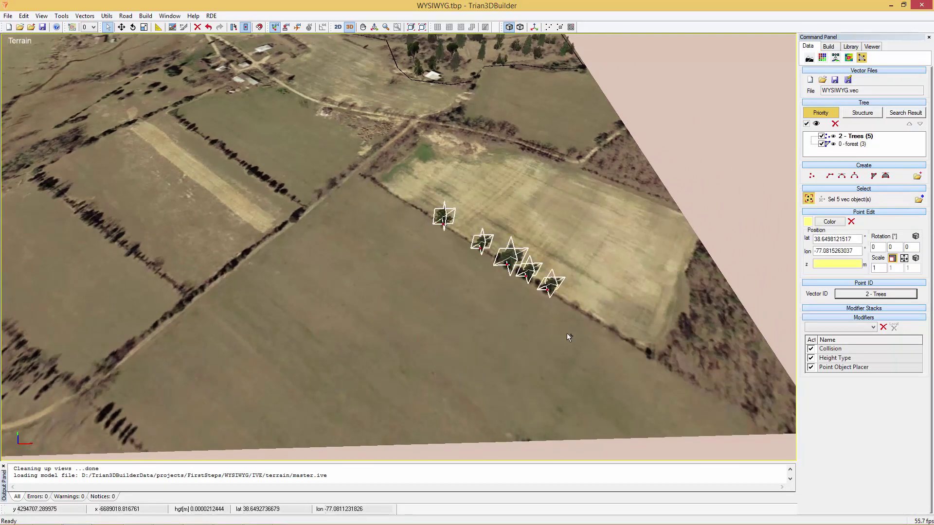
left_click(914, 237)
left_click(915, 236)
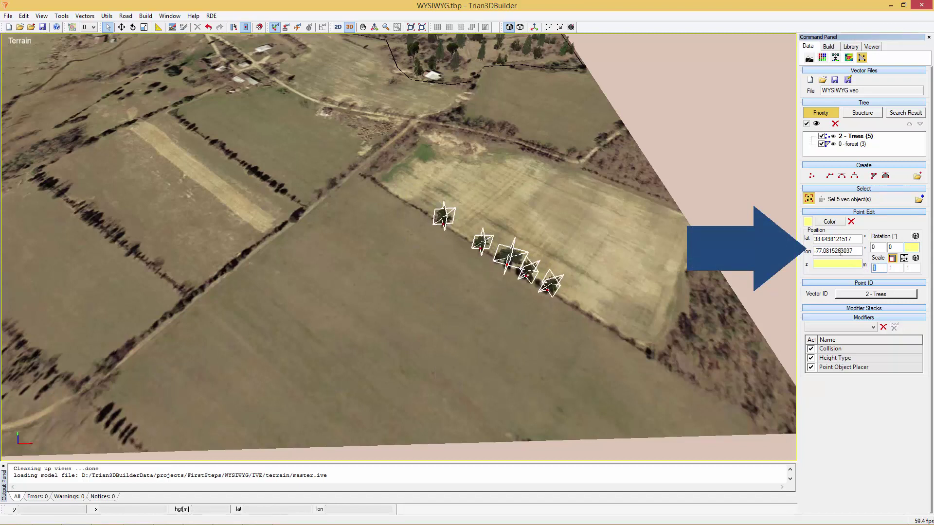
- Set the scale of the five selected trees to 2 and return to List Mode
type("2")
key("Return")
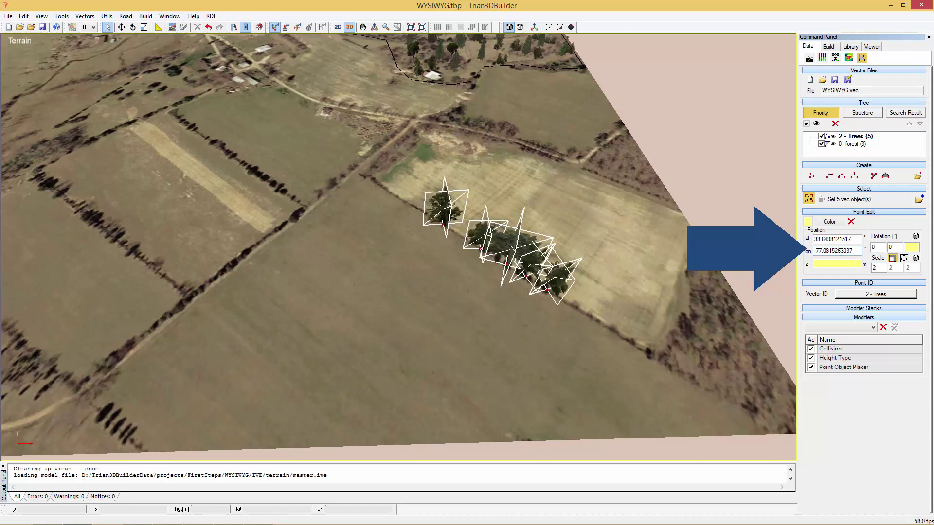
right_click(461, 291)
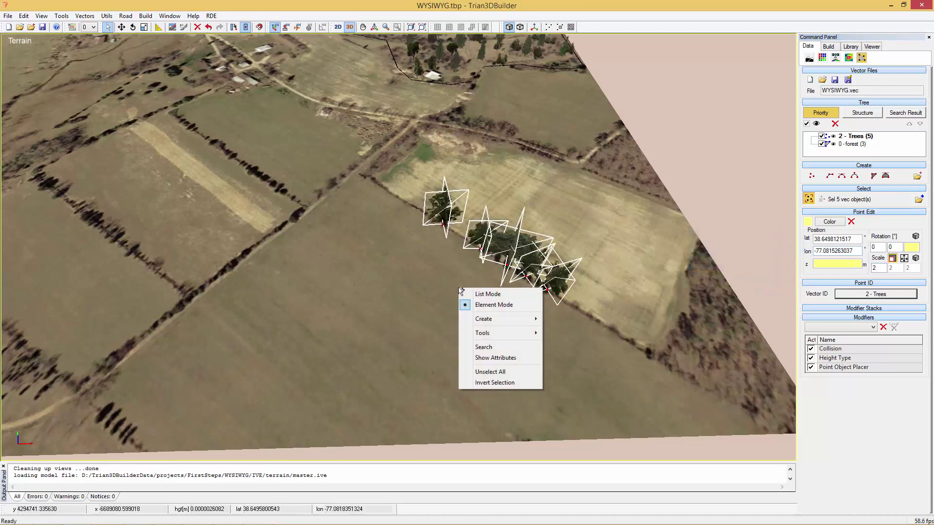
left_click(480, 294)
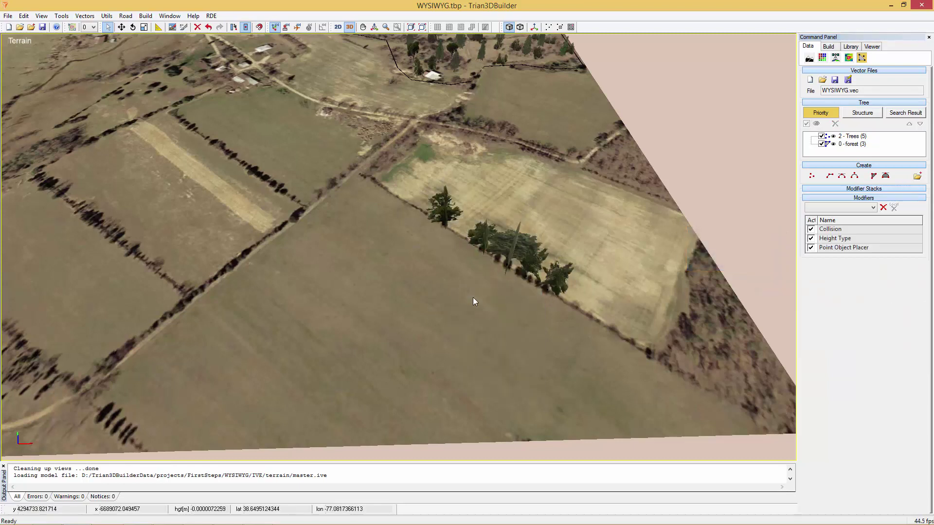
- Place two points with vector ID 1 - Houses on the building footprints beside the central road
left_click(811, 177)
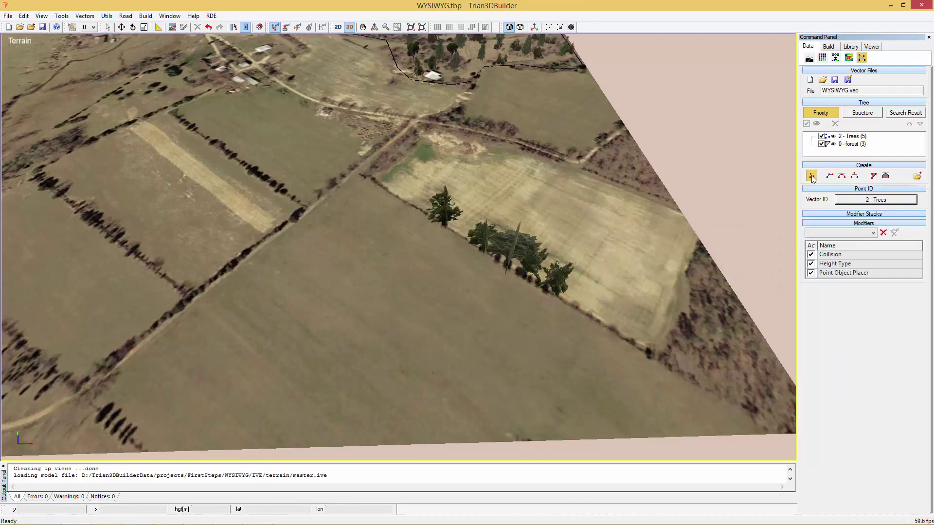
left_click(852, 201)
left_click(444, 225)
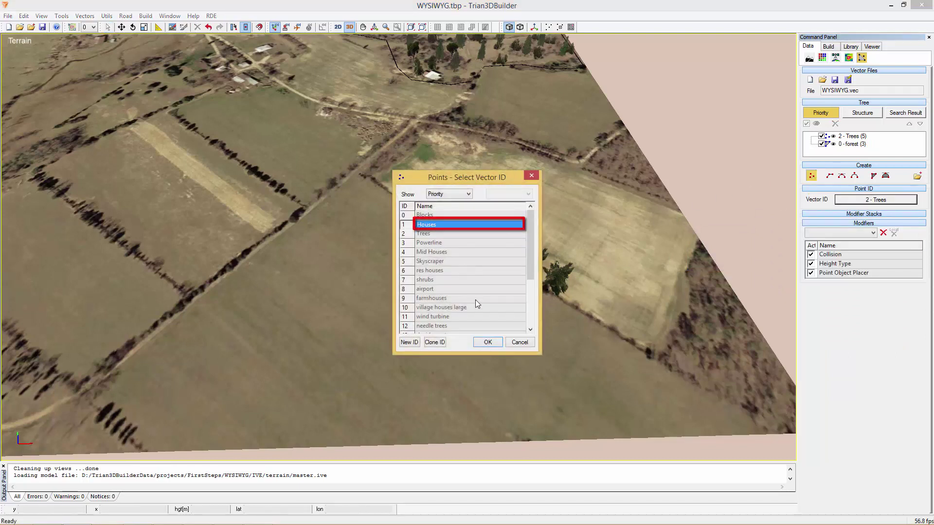
left_click(488, 342)
middle_click_drag(186, 87, 720, 508)
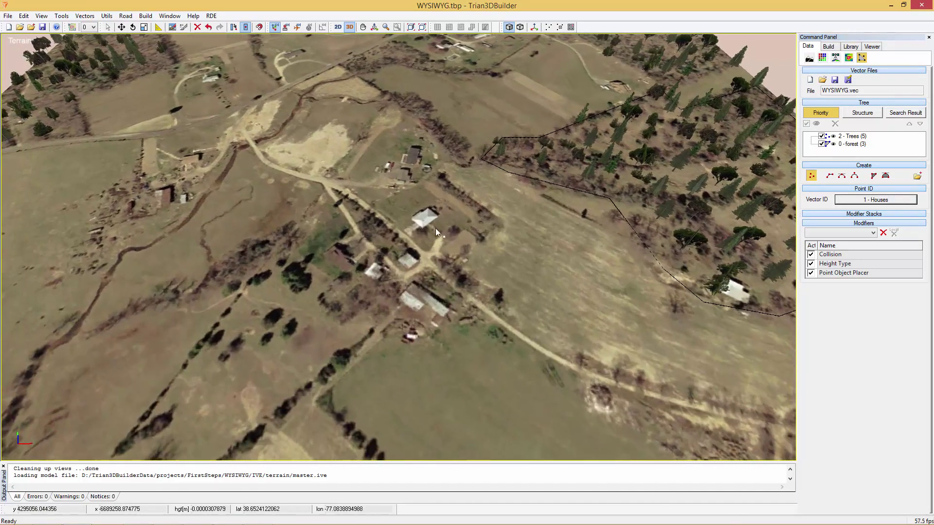
left_click(425, 217)
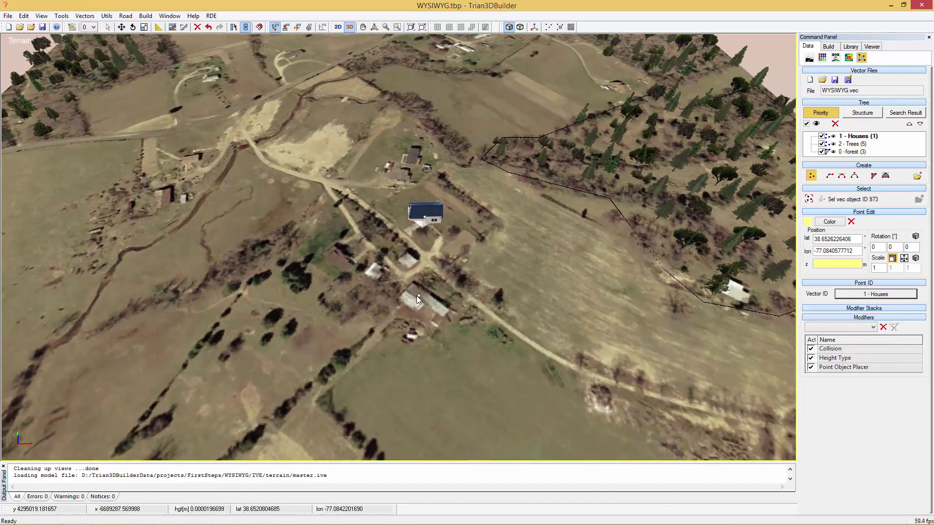
left_click(377, 269)
right_click(423, 270)
right_click(423, 270)
- Select the blue-roofed house and rotate it using the object center as pivot point
left_click(445, 288)
left_click_drag(401, 205, 463, 253)
left_click(121, 26)
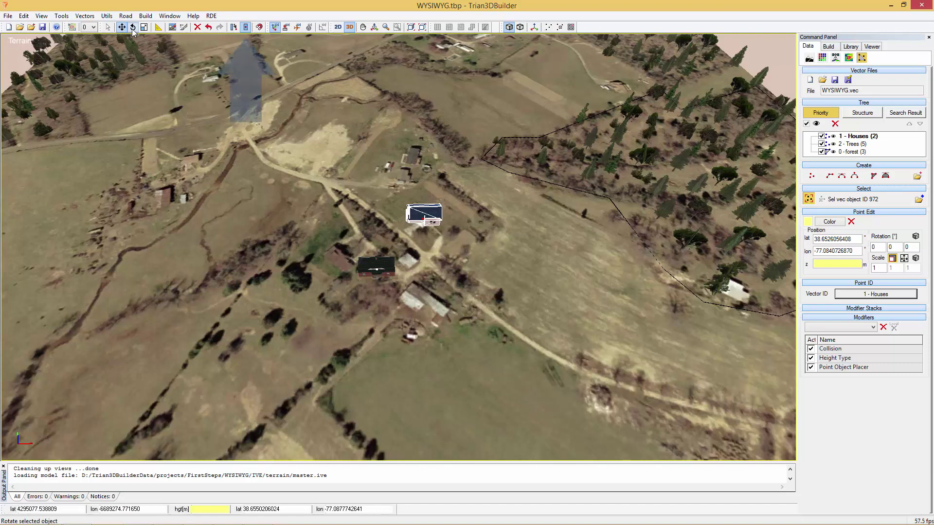
left_click(133, 27)
left_click(246, 28)
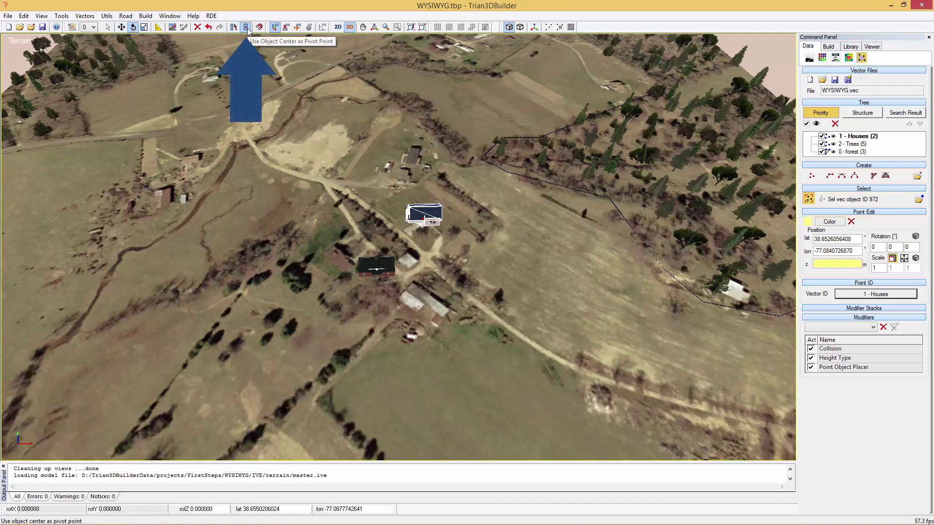
left_click_drag(354, 130, 301, 129)
- Rescale the blue-roofed house with the Scale tool and clear the selection
left_click(144, 27)
left_click_drag(363, 178, 356, 218)
right_click(484, 254)
left_click(491, 256)
left_click(491, 256)
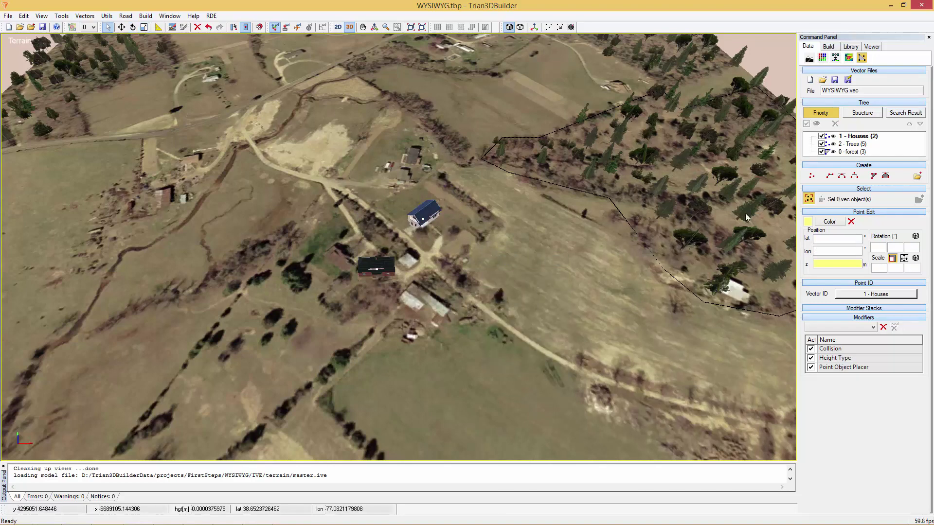
- Draw an area with vector ID 25 - corn field over the field just north of the scattered trees near the southern edge
left_click(874, 176)
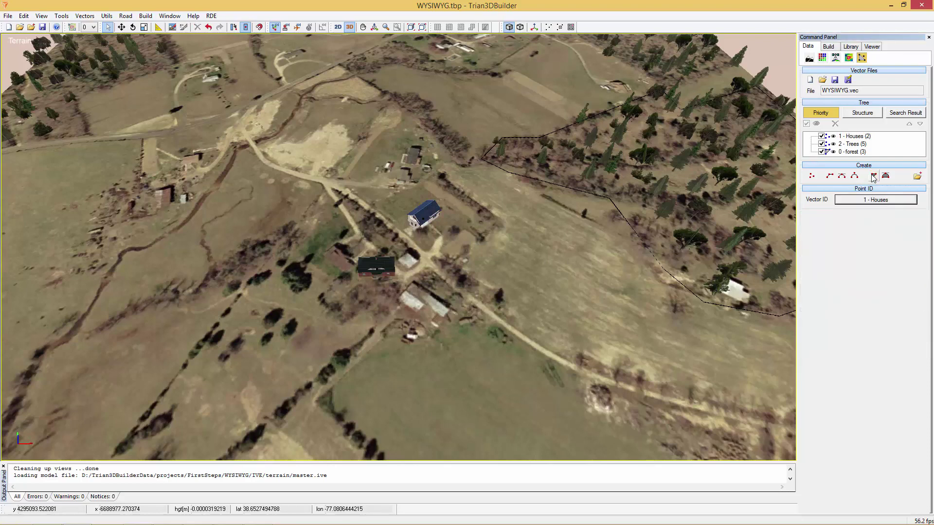
left_click(872, 201)
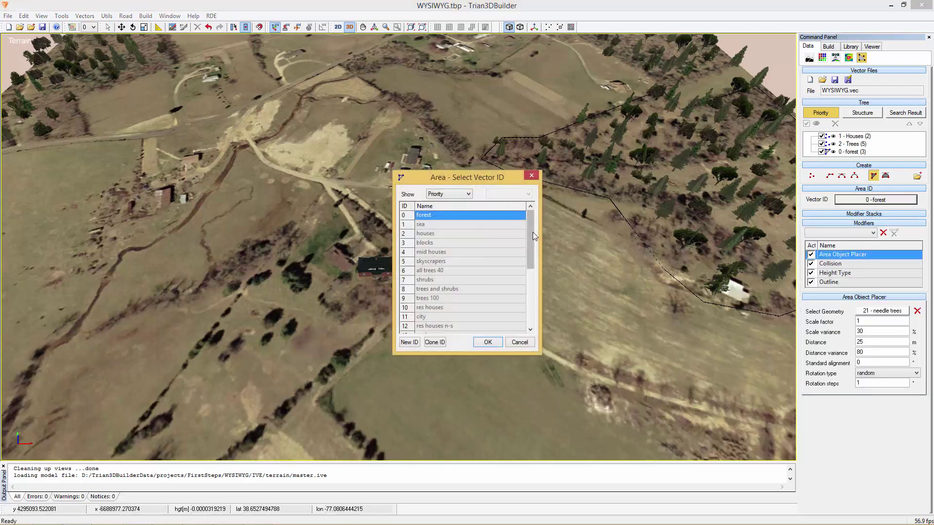
left_click_drag(532, 236, 534, 303)
left_click(444, 327)
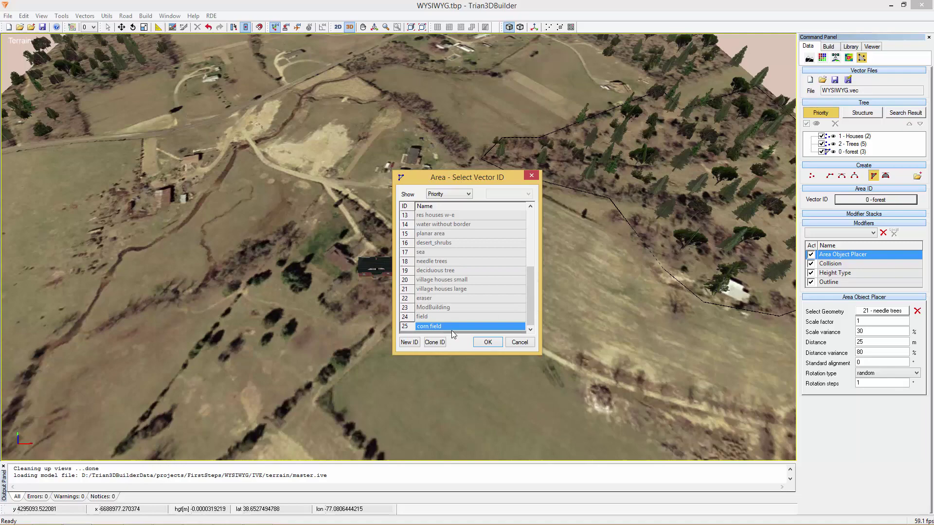
left_click(488, 342)
scroll(364, 315, "down", 8)
scroll(285, 305, "up", 6)
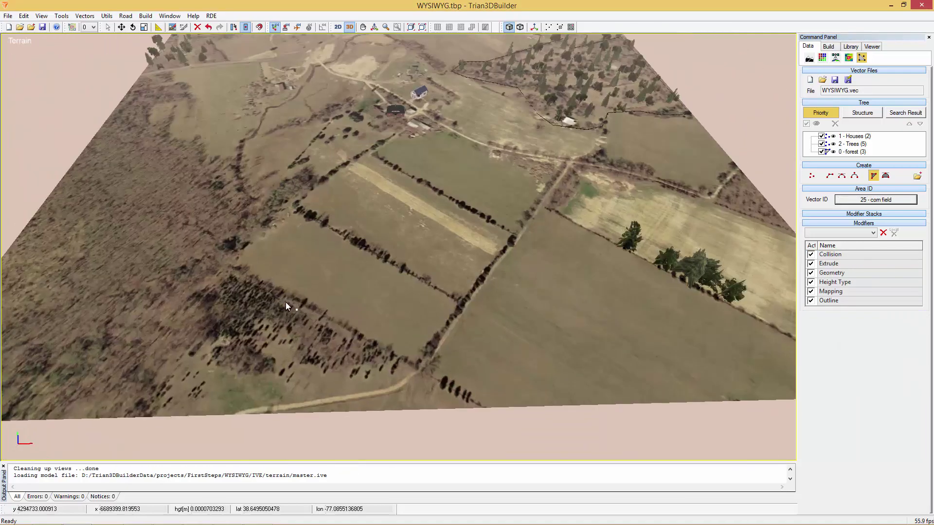
middle_click_drag(285, 302, 260, 265)
left_click(403, 350)
left_click(452, 291)
double_click(290, 197)
- Draw a second corn field area over the adjacent field with the light strip and leave area creation
left_click(290, 193)
left_click(455, 288)
left_click(506, 225)
left_click(363, 144)
right_click(368, 157)
middle_click_drag(413, 214, 317, 293)
scroll(316, 293, "up", 2)
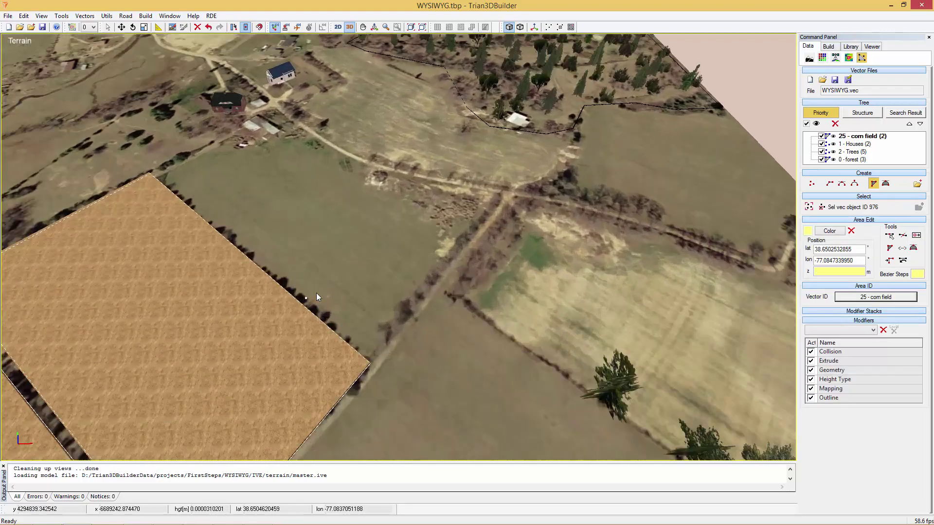
right_click(611, 253)
left_click(612, 253)
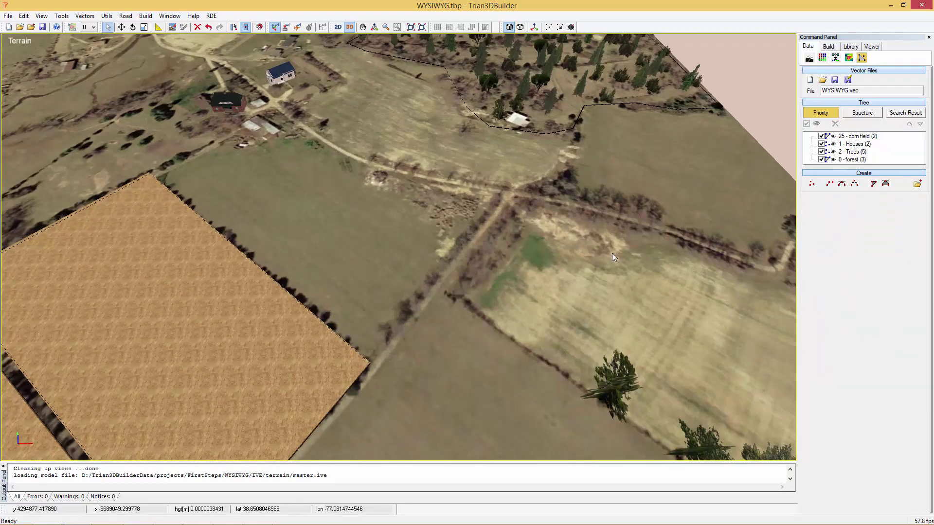
- Draw an area with vector ID 24 - field over the meadow between the corn field and the dirt road
left_click(873, 183)
left_click(874, 207)
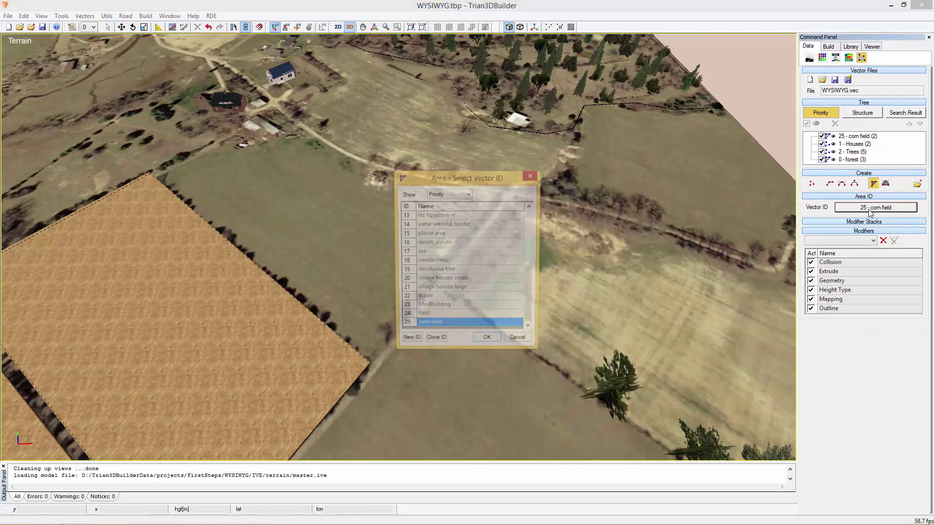
left_click(484, 318)
left_click(485, 342)
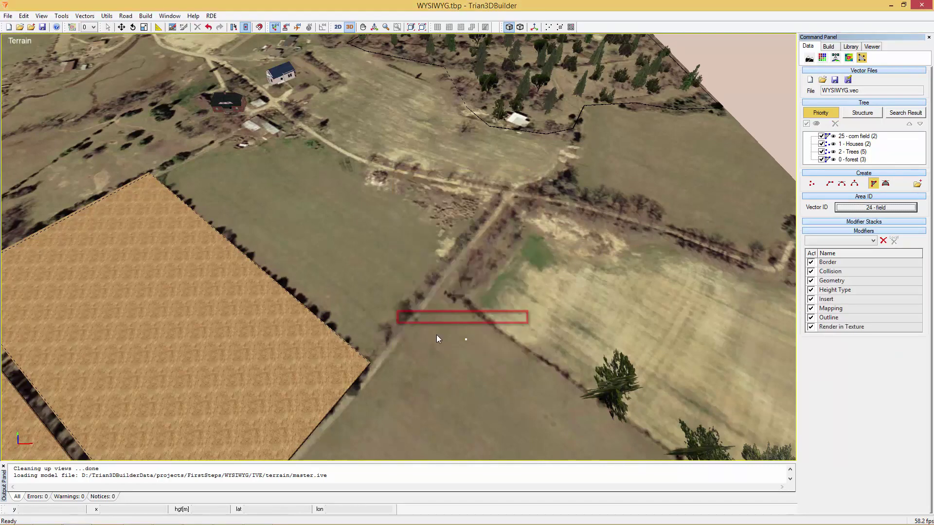
middle_click_drag(264, 259, 195, 166)
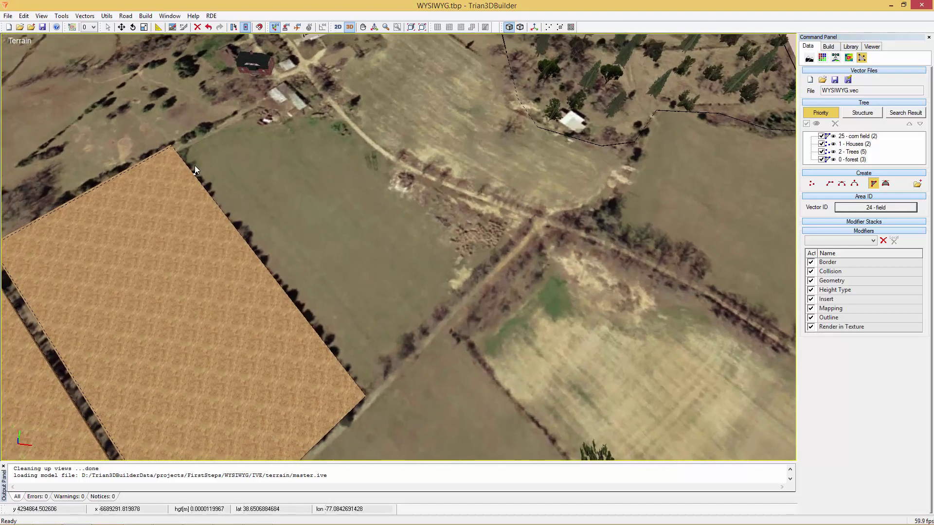
left_click(181, 147)
left_click(370, 397)
left_click(486, 278)
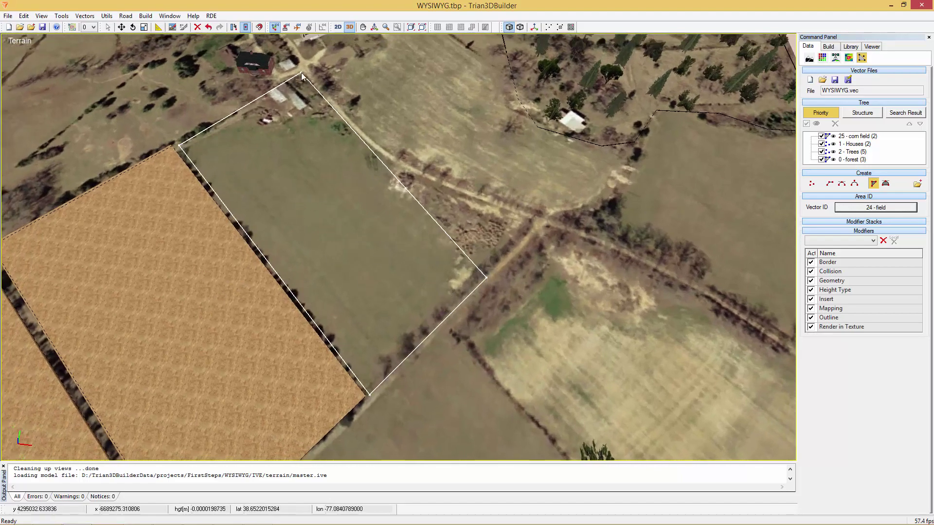
double_click(302, 72)
left_click_drag(332, 249, 334, 259)
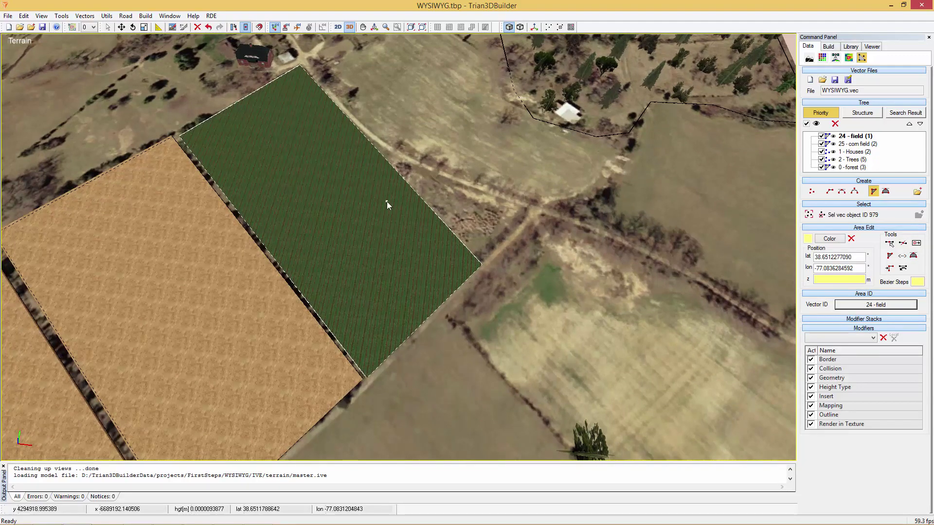
- Align the field's texture mapping to the longest edge, apply the modification to the field attribute, and clear the selection
left_click(835, 406)
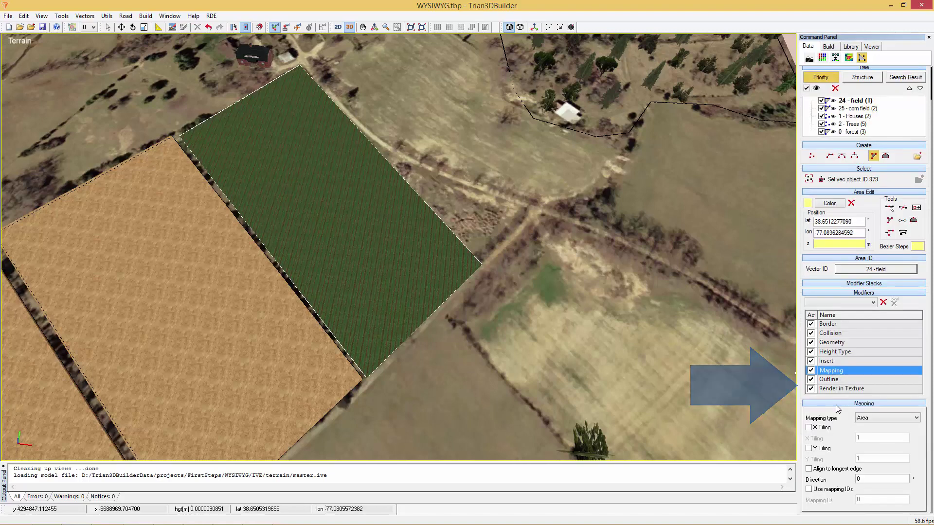
left_click(809, 470)
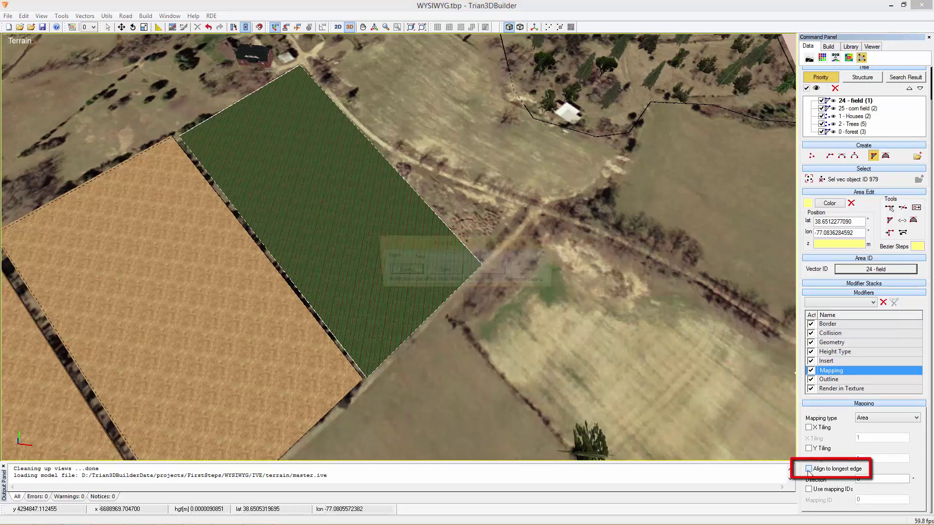
left_click(411, 274)
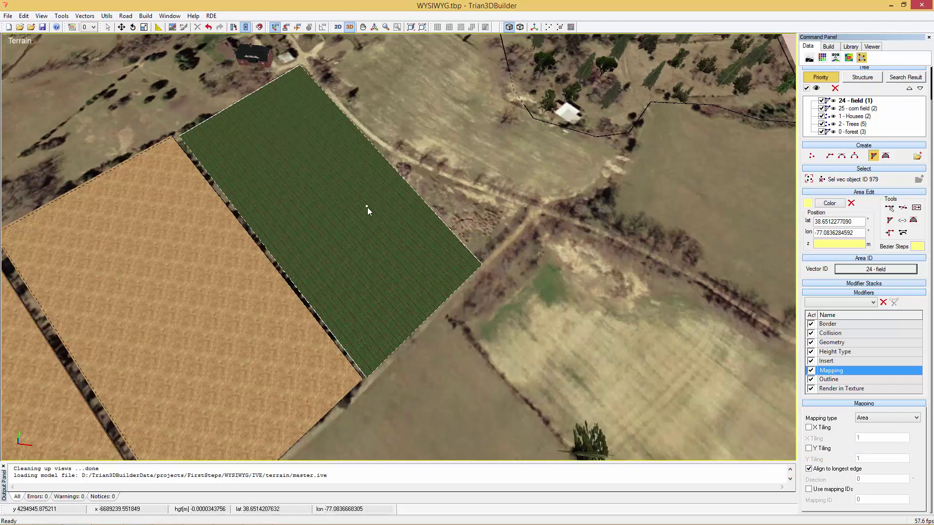
left_click(471, 189)
scroll(507, 226, "down", 3)
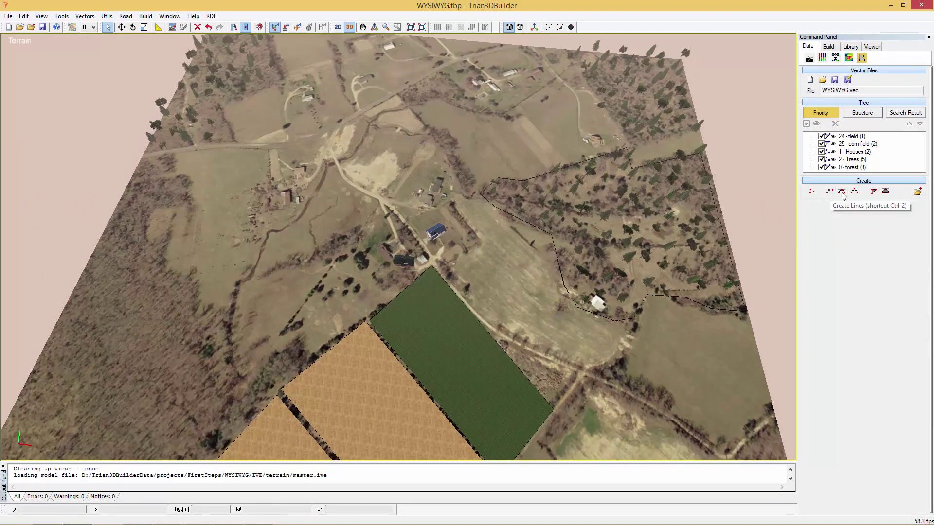
- Start a curved line with vector ID 9 - river at the northeastern terrain edge and trace the stream past the sandy clearing
left_click(842, 192)
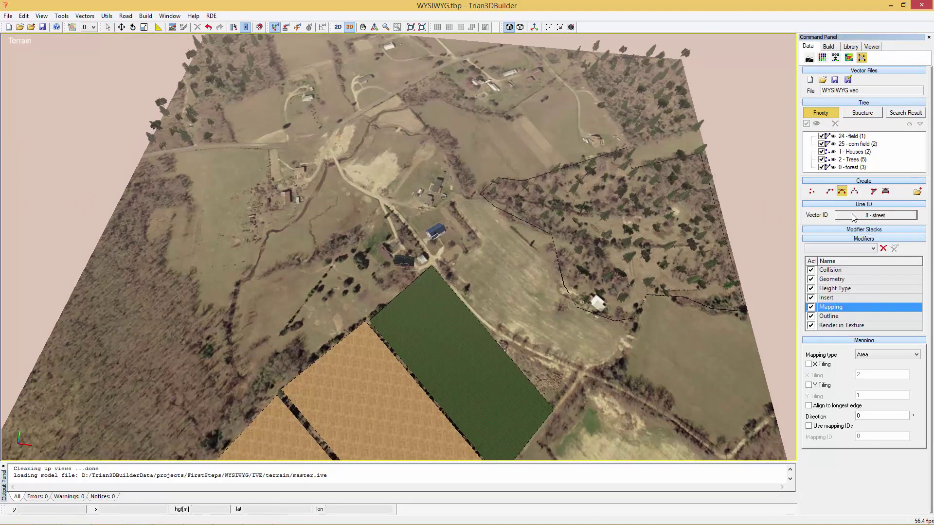
left_click(853, 217)
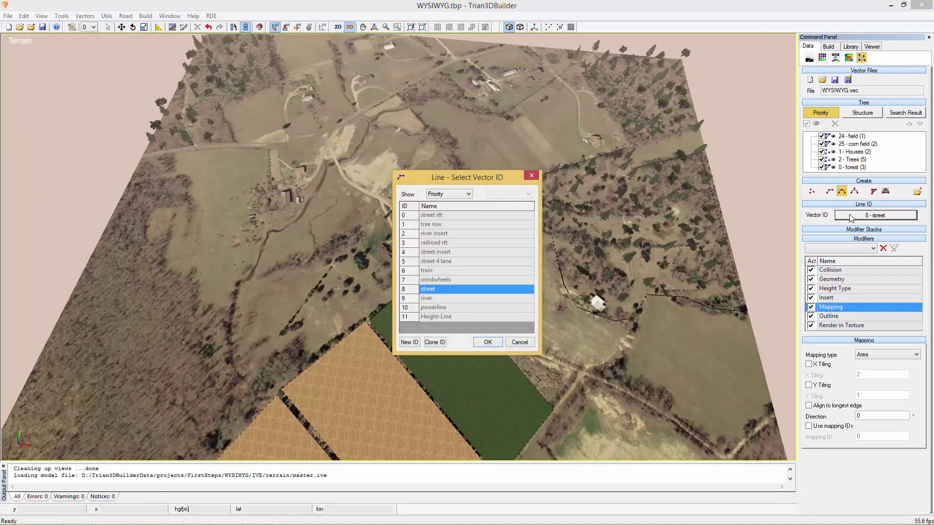
left_click(469, 297)
left_click(487, 342)
middle_click_drag(465, 236, 470, 294)
scroll(470, 294, "up", 2)
left_click(654, 133)
left_click(614, 171)
left_click(554, 218)
left_click(448, 197)
left_click(372, 221)
left_click(327, 299)
left_click(296, 311)
left_click(252, 401)
left_click(202, 432)
- Continue the river line southwest through the woods to the western terrain edge, finish it and clear the selection
middle_click_drag(201, 433, 244, 314)
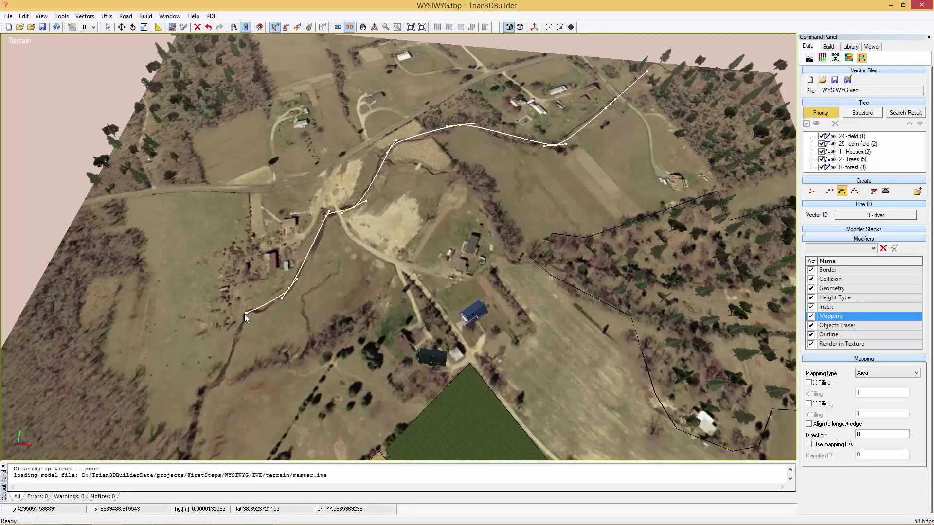
left_click_drag(245, 313, 241, 326)
middle_click_drag(204, 395, 229, 322)
left_click_drag(228, 321, 218, 323)
middle_click_drag(215, 432, 235, 338)
left_click_drag(235, 338, 241, 349)
middle_click_drag(142, 429, 220, 358)
left_click_drag(221, 358, 209, 360)
left_click_drag(77, 327, 68, 325)
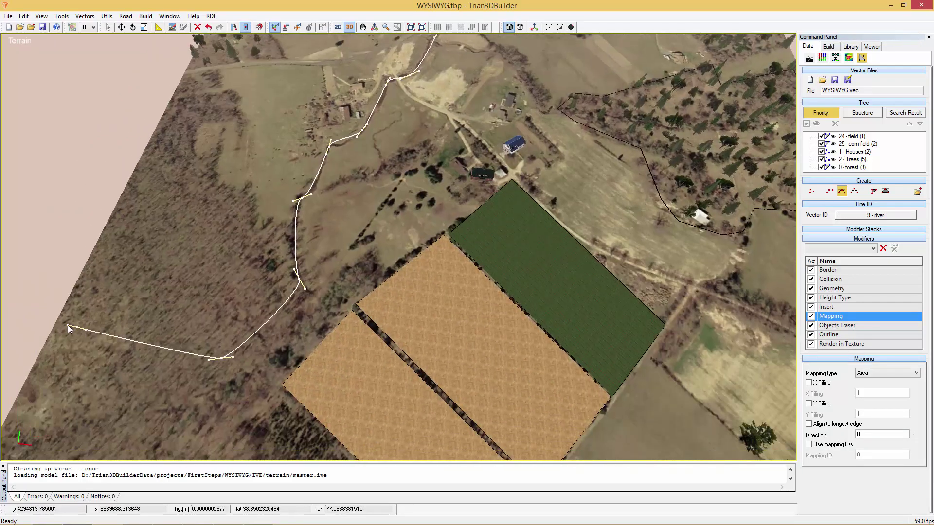
right_click(68, 325)
scroll(347, 220, "down", 5)
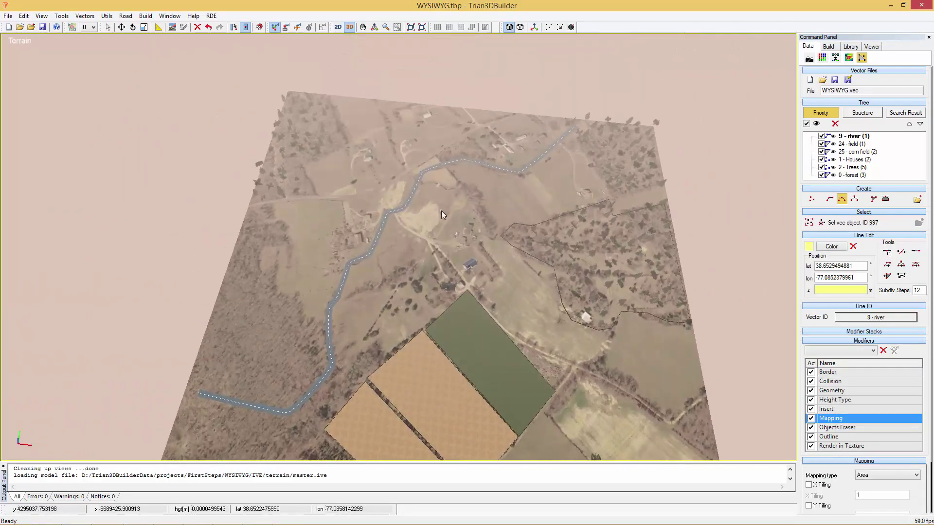
scroll(442, 211, "up", 4)
key("Escape")
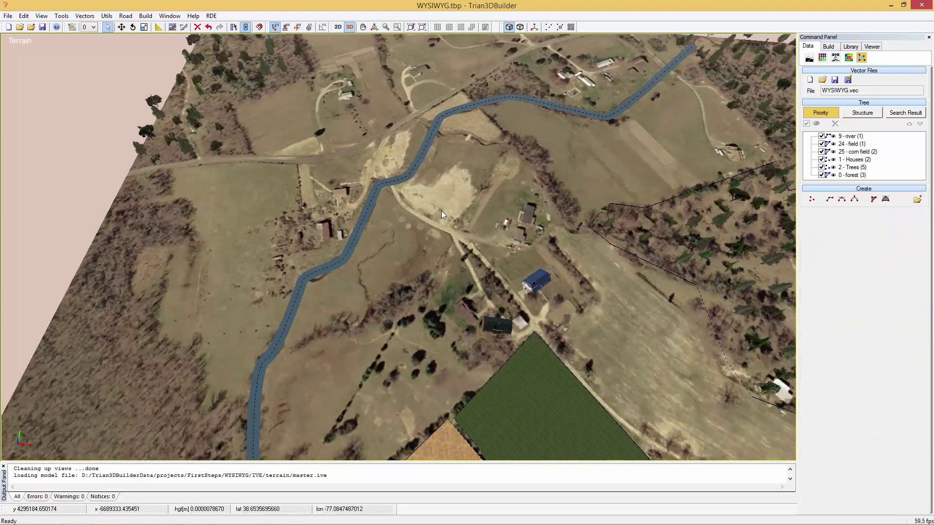
- Draw a curved line with vector ID 8 - street along the main road north of the river to the western terrain edge
left_click(842, 200)
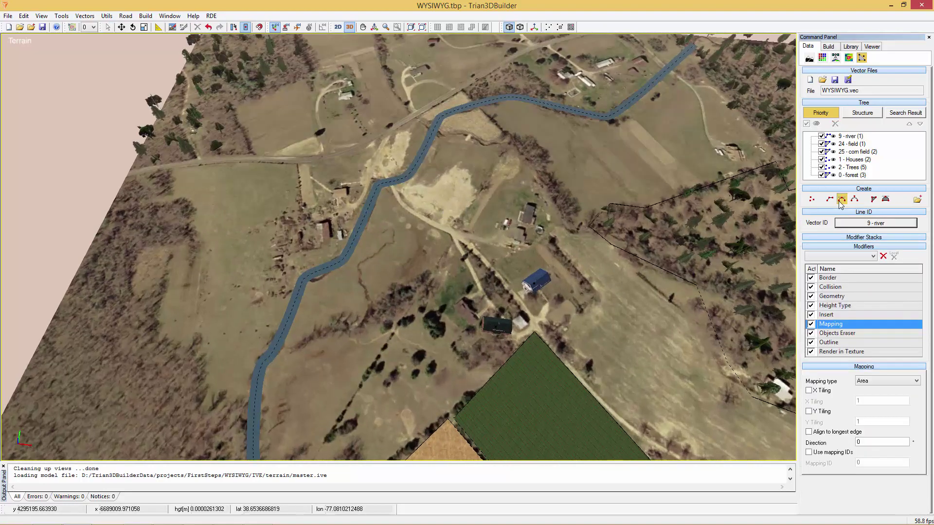
left_click(850, 224)
left_click(467, 289)
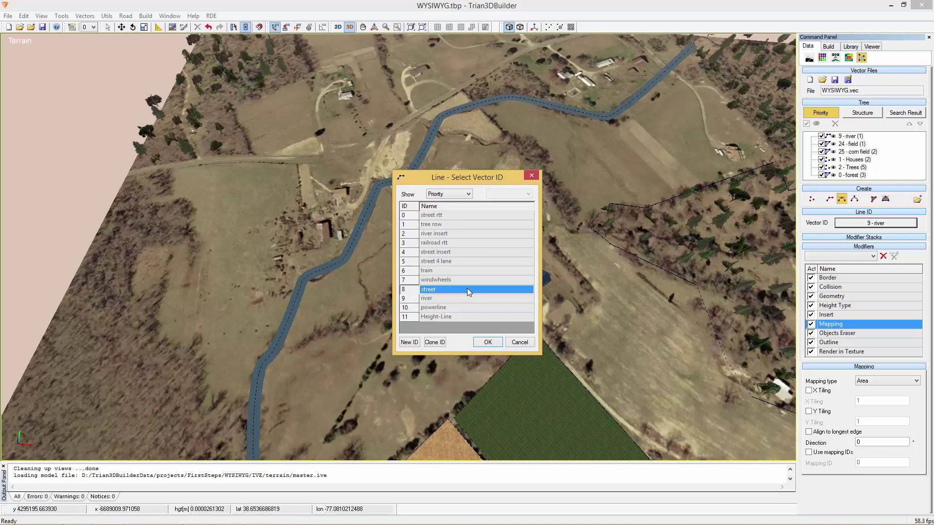
left_click(493, 343)
middle_click_drag(477, 229, 440, 351)
left_click(553, 135)
left_click(605, 103)
left_click_drag(539, 123, 518, 134)
left_click_drag(340, 252, 324, 257)
left_click_drag(214, 264, 154, 269)
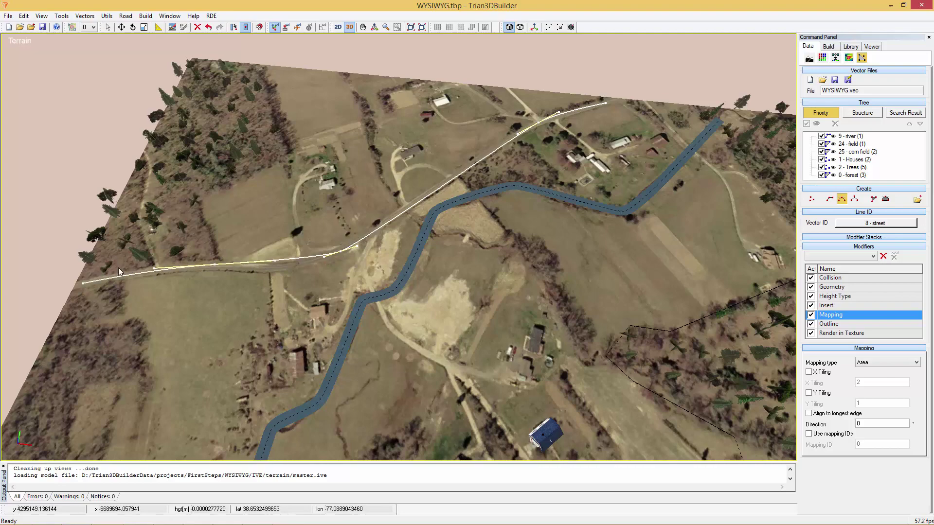
right_click(118, 267)
- Set the street's mapping type to Linear and apply the modification to the street attribute
middle_click_drag(333, 238, 406, 231)
scroll(338, 293, "up", 3)
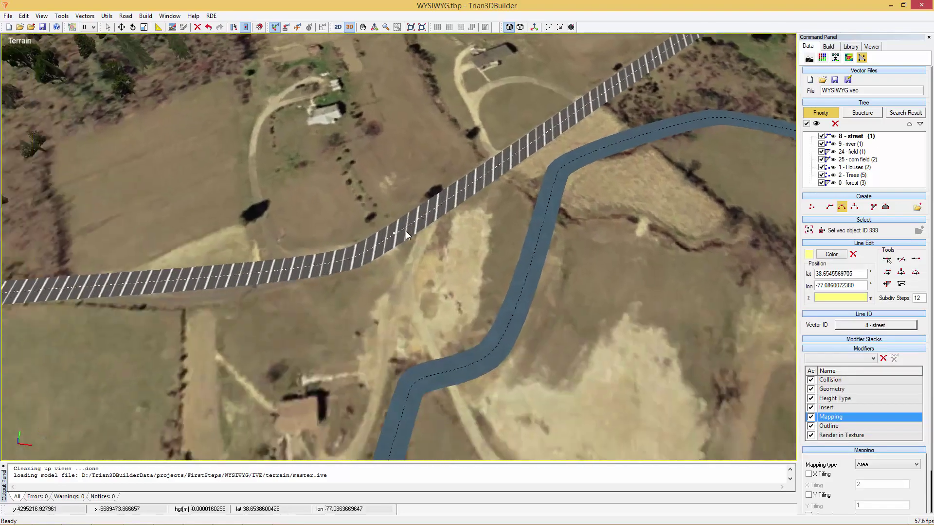
scroll(389, 243, "up", 5)
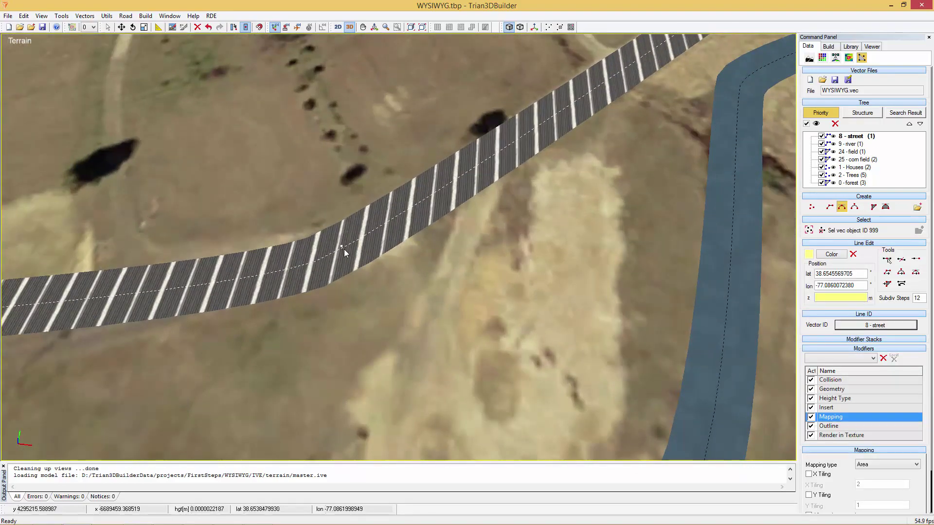
scroll(343, 252, "down", 5)
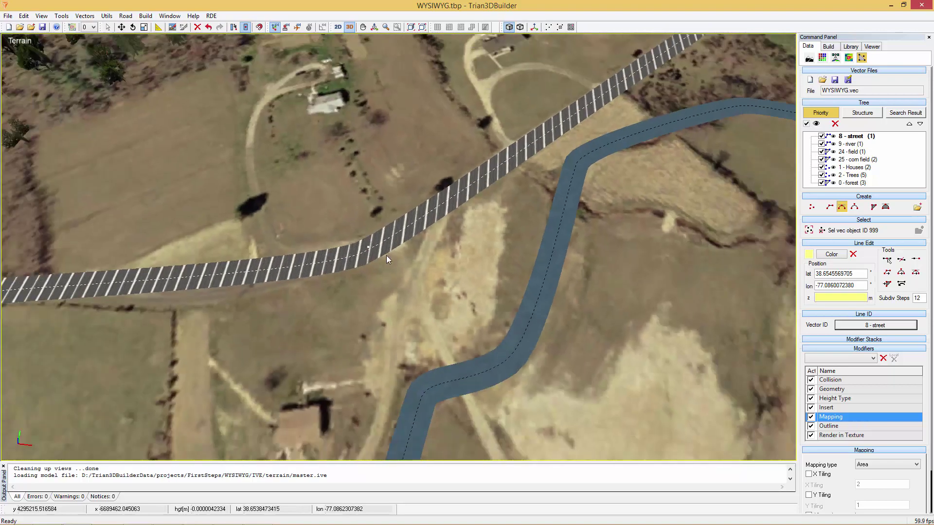
left_click(831, 421)
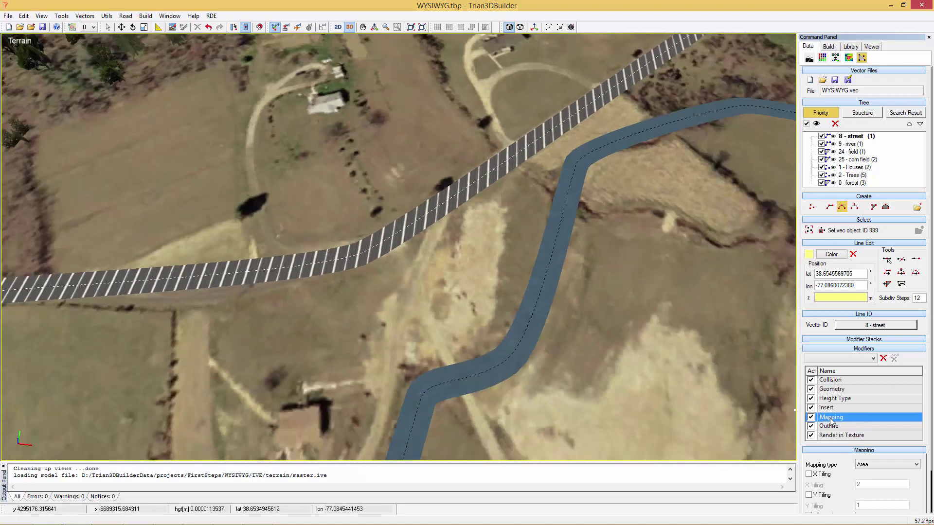
left_click(867, 465)
left_click(867, 465)
left_click(867, 465)
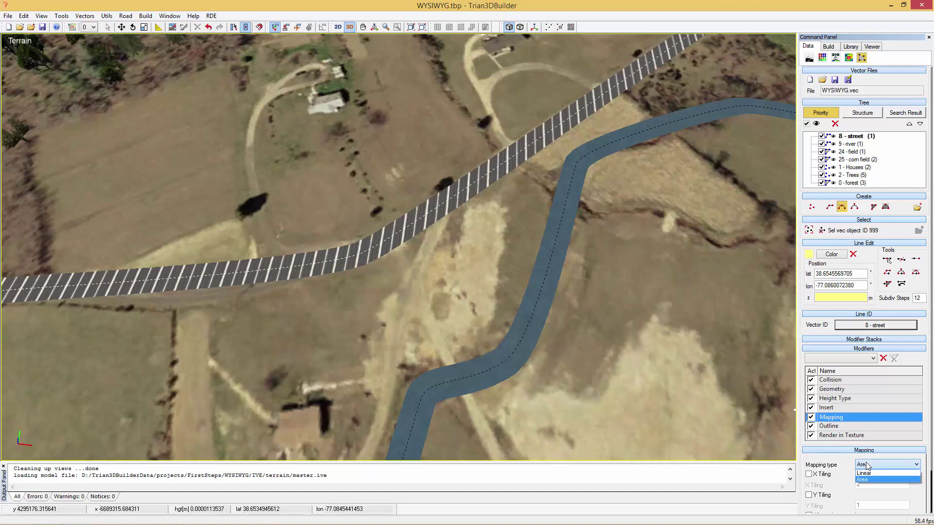
left_click(871, 474)
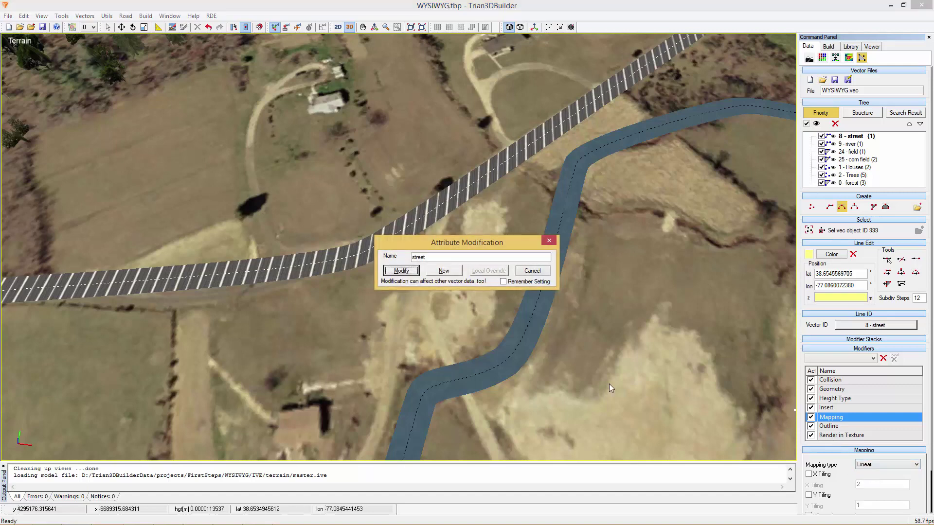
left_click(401, 271)
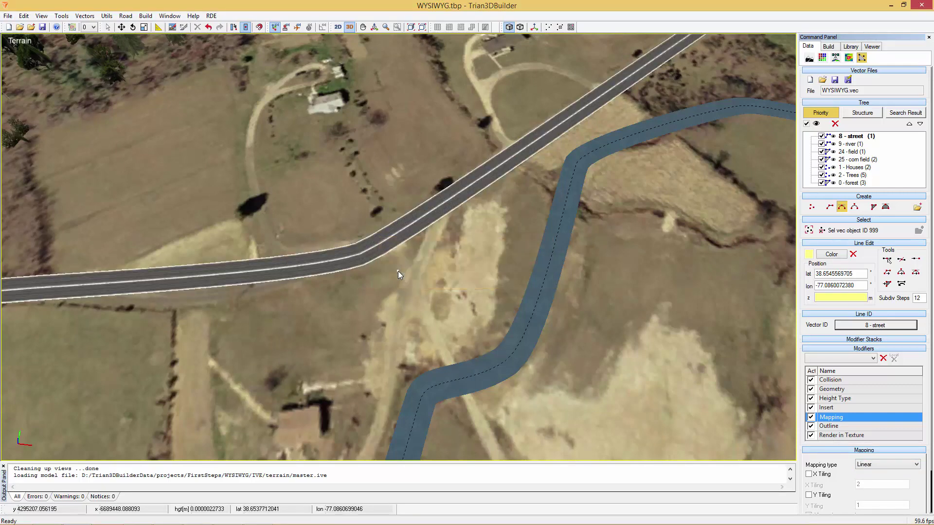
- Enable X tiling with a value of 2 for the street mapping and apply the modification
left_click(809, 474)
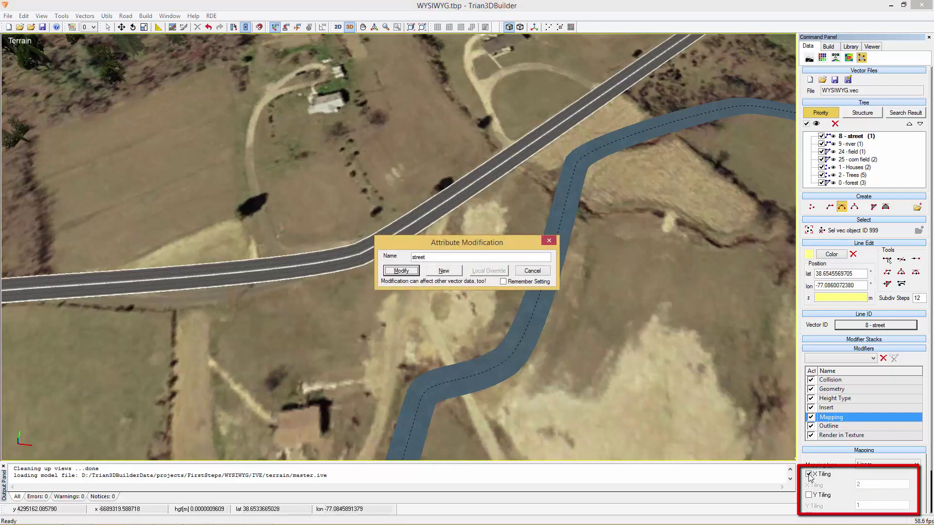
left_click(402, 271)
scroll(446, 313, "up", 5)
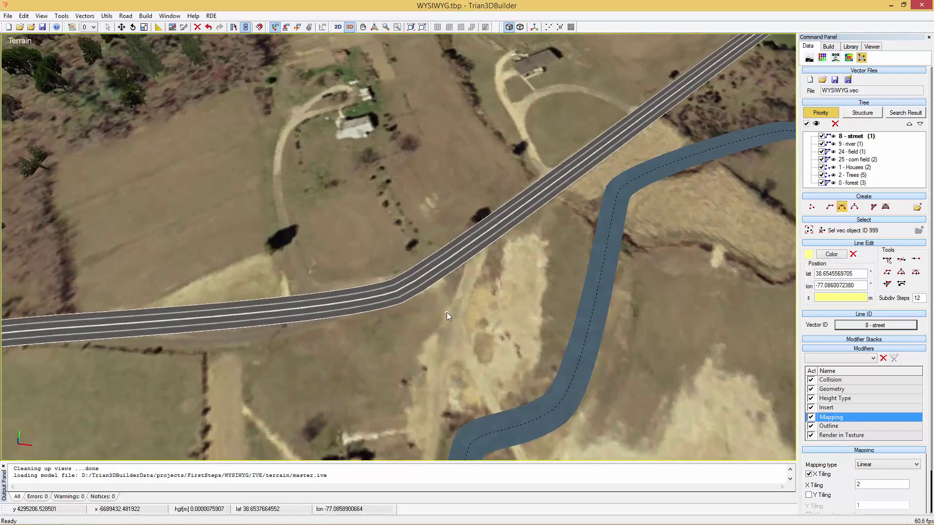
scroll(447, 315, "down", 5)
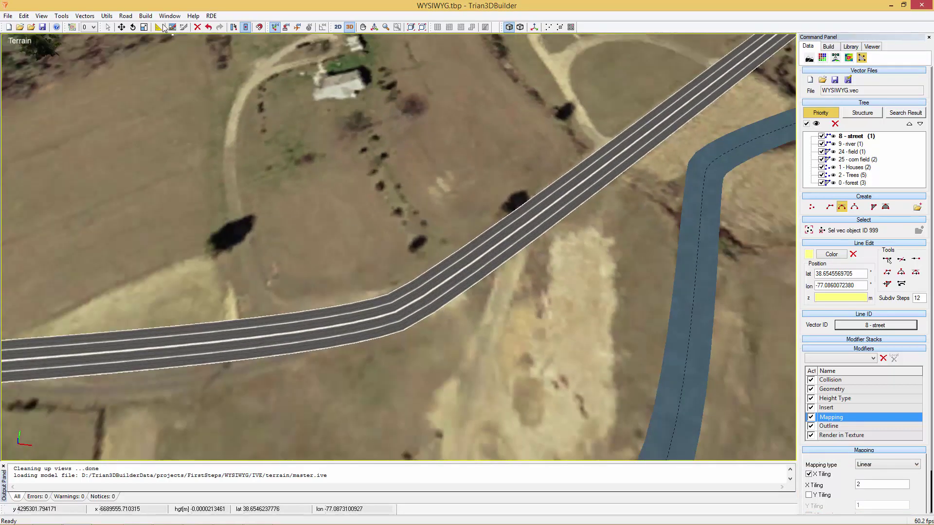
- Open an additional 3D window with the orthographic view and select the street line in it
left_click(164, 18)
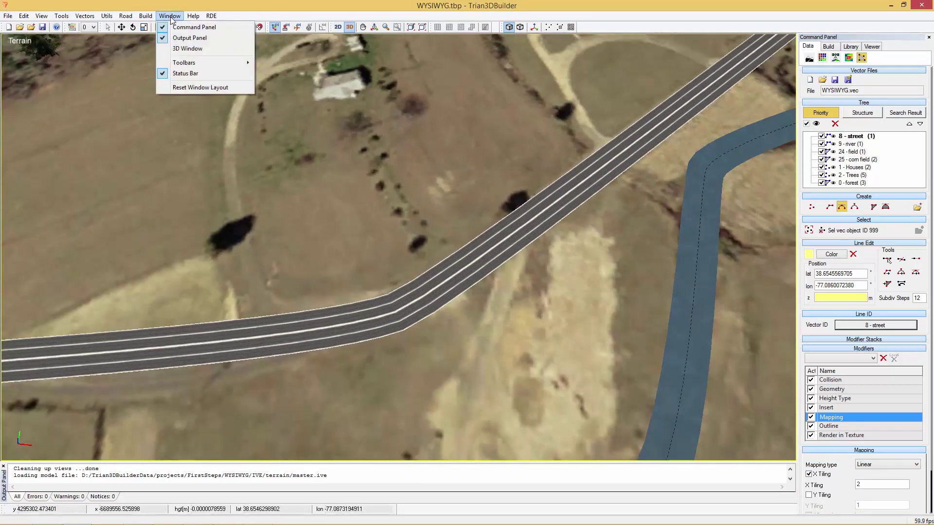
left_click(185, 48)
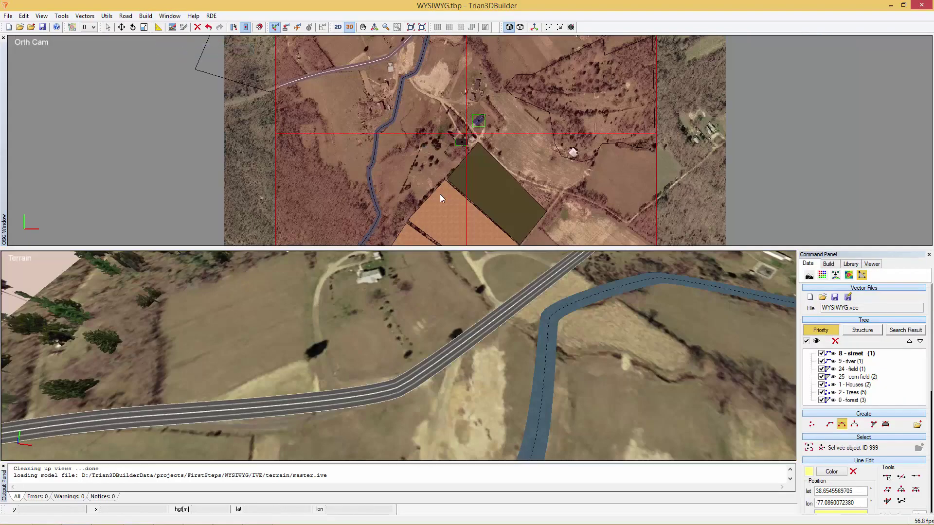
middle_click_drag(388, 58, 424, 166)
scroll(425, 158, "up", 4)
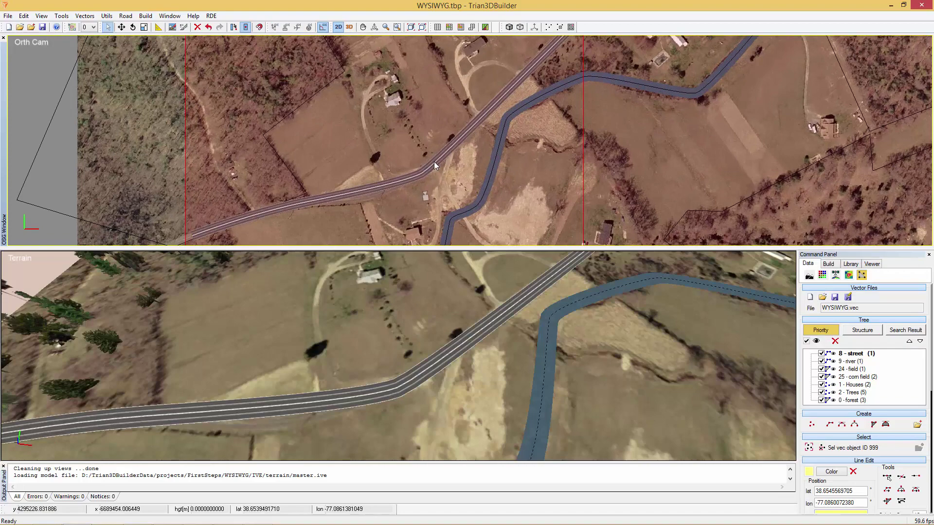
right_click(434, 162)
left_click(440, 182)
left_click_drag(438, 178, 431, 171)
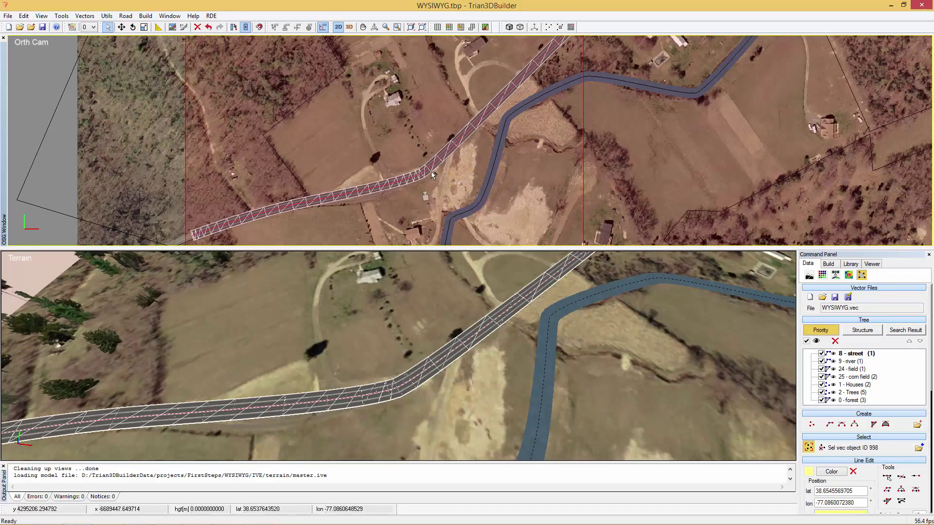
- Select the point at the street's bend and move it slightly west, adjusting it in both the orthographic and terrain views
right_click(409, 138)
left_click(430, 165)
left_click(422, 173)
key("w")
mouse_move(428, 192)
left_mouse_down()
mouse_move(400, 156)
mouse_move(433, 205)
left_mouse_up()
left_click_drag(428, 191, 421, 194)
mouse_move(385, 388)
left_mouse_down()
mouse_move(393, 405)
mouse_move(383, 385)
left_mouse_up()
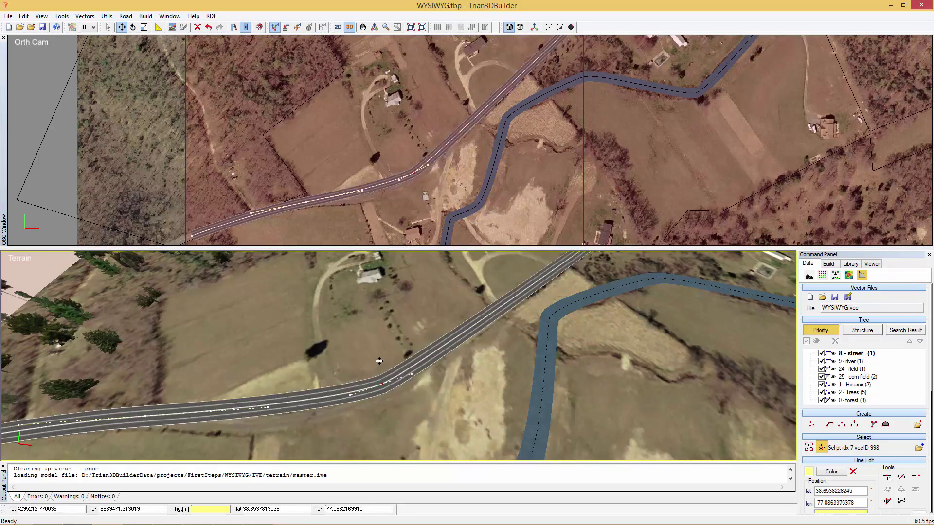
- Close the orthographic 3D window and leave point editing of the street with nothing selected
left_click(3, 37)
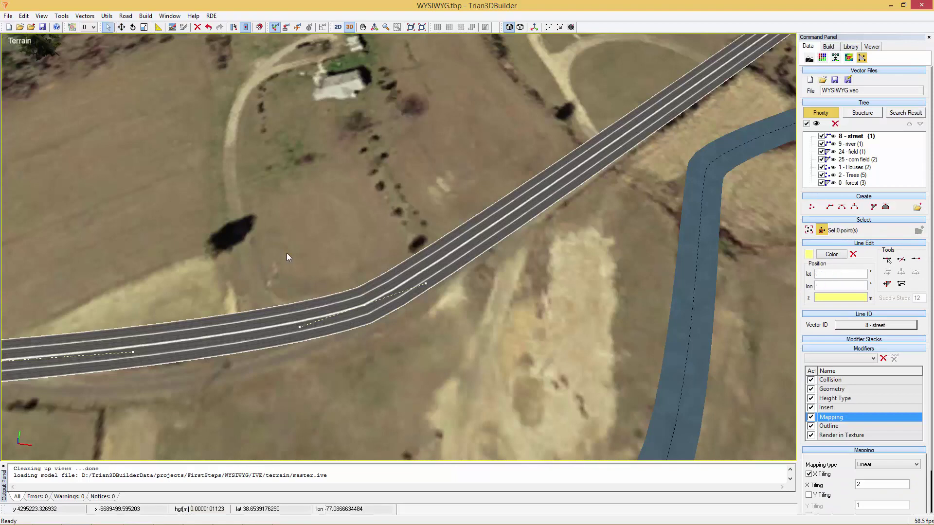
scroll(384, 254, "down", 3)
right_click(449, 286)
left_click(453, 288)
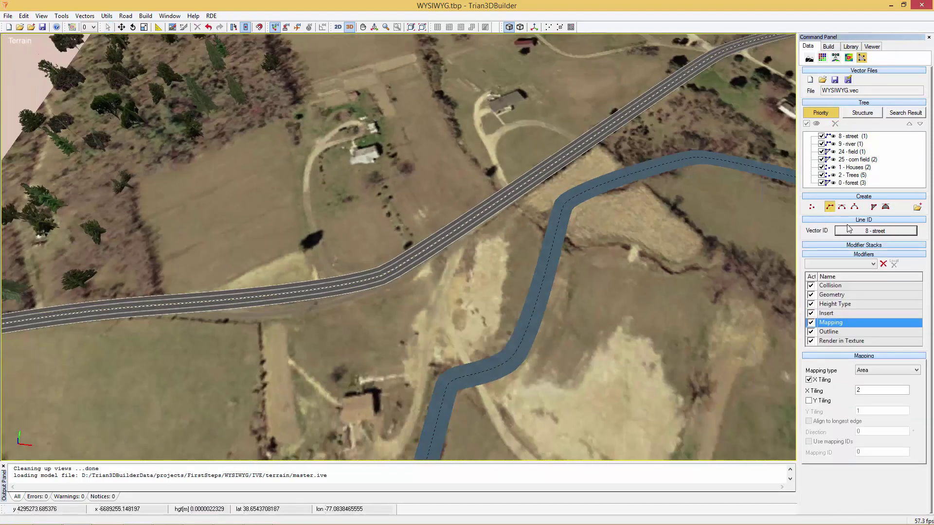
- Set the vector ID for the new line to 10 - powerline
left_click(848, 229)
left_click(455, 312)
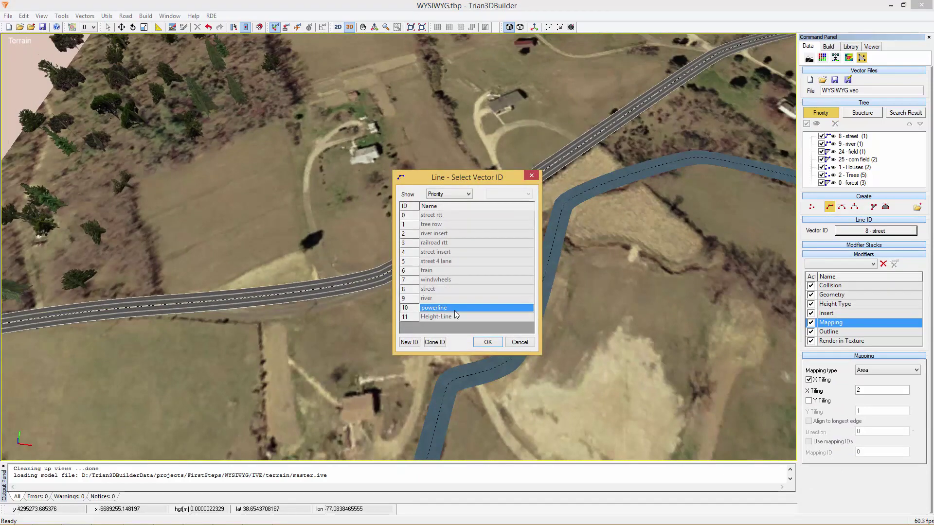
left_click(488, 343)
- Draw the powerline as a multi-point line from the terrain's northeast corner, between the river and the fields, to the southwest edge
scroll(467, 256, "down", 6)
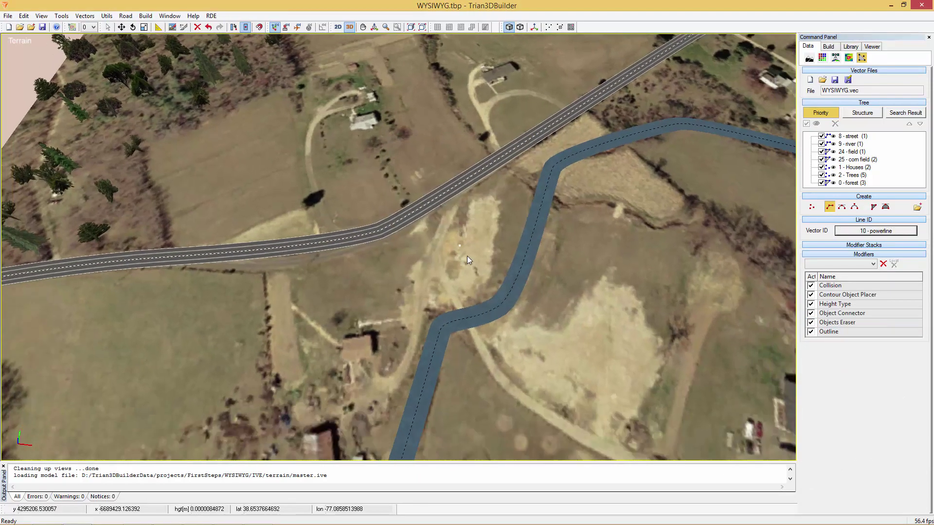
scroll(350, 216, "down", 4)
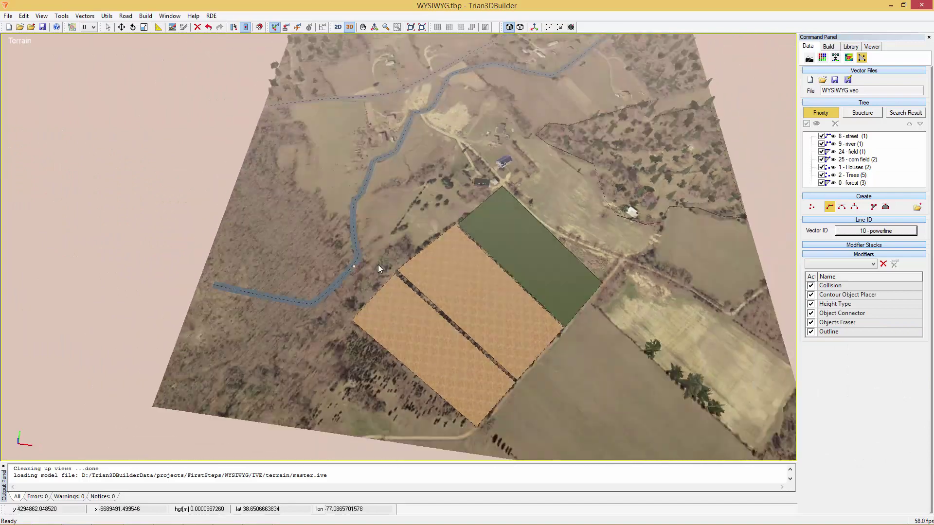
scroll(378, 264, "up", 2)
left_click(570, 124)
left_click(516, 131)
left_click(433, 162)
left_click(367, 219)
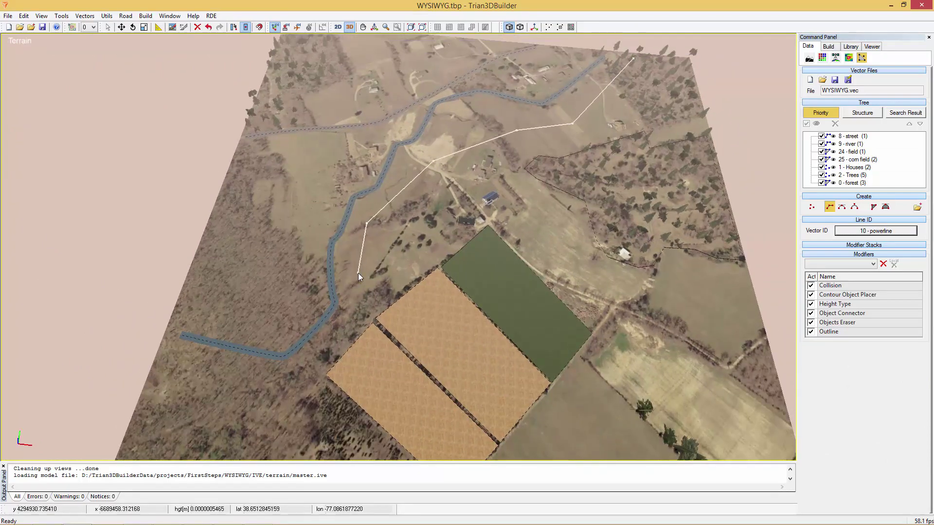
left_click(344, 329)
middle_click_drag(345, 328, 361, 252)
left_click(306, 309)
double_click(175, 356)
- Generate the powerline's 3D geometry and inspect the pylons along the river and fields in a low perspective view
middle_click_drag(292, 277, 287, 296)
key("F7")
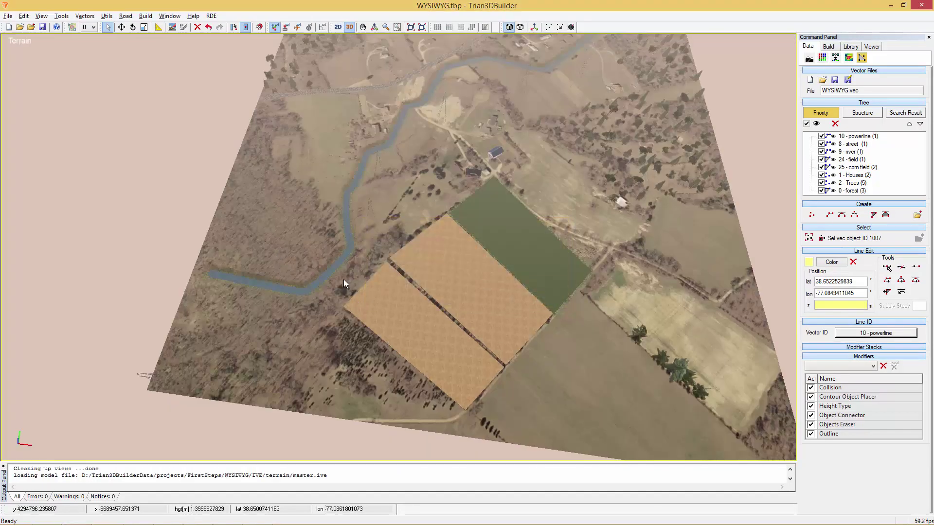
middle_click_drag(343, 279, 344, 126)
scroll(358, 256, "up", 5)
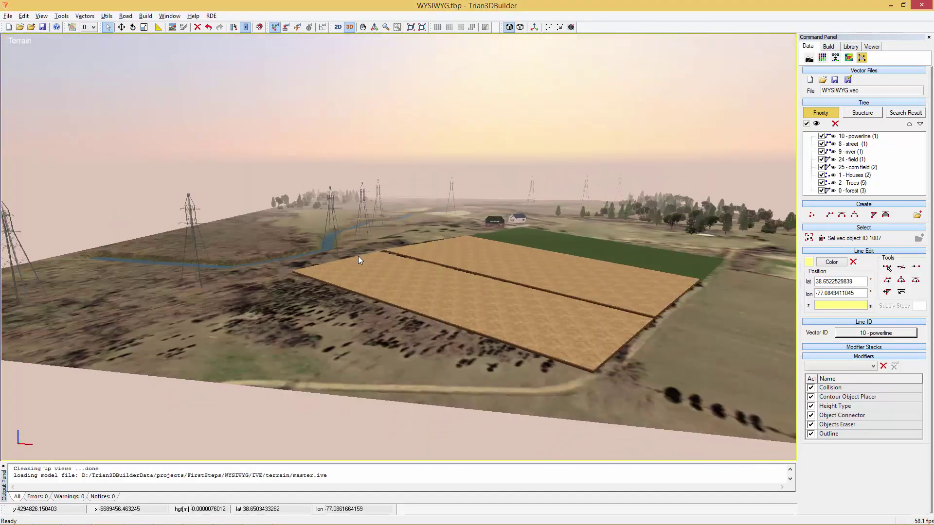
middle_click_drag(393, 241, 279, 276)
left_click_drag(280, 277, 510, 278)
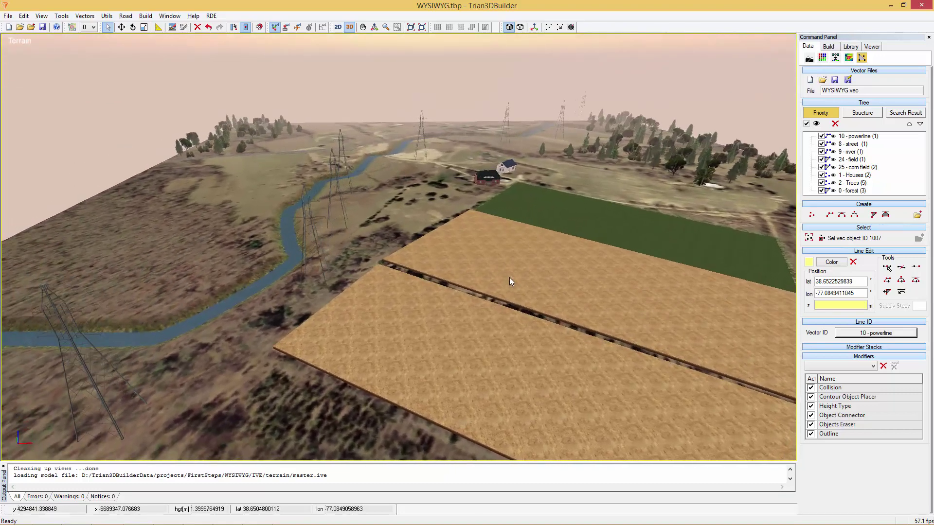
- Select the powerline vector and show its selected vector geometry in the terrain view
left_click(861, 137)
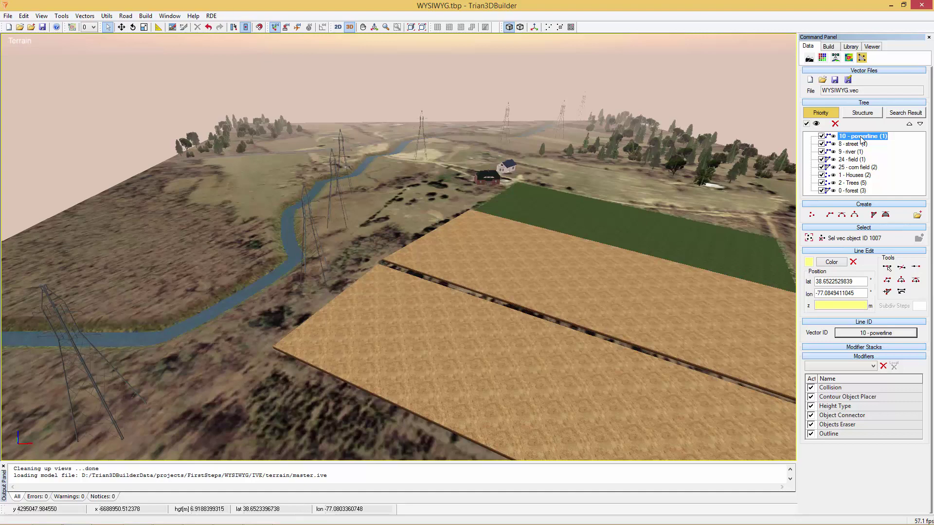
left_click(92, 16)
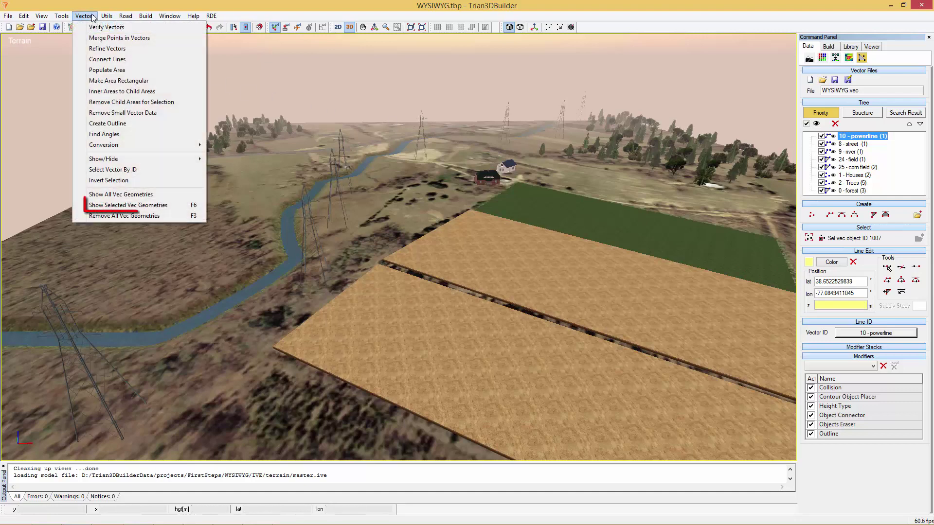
left_click(120, 206)
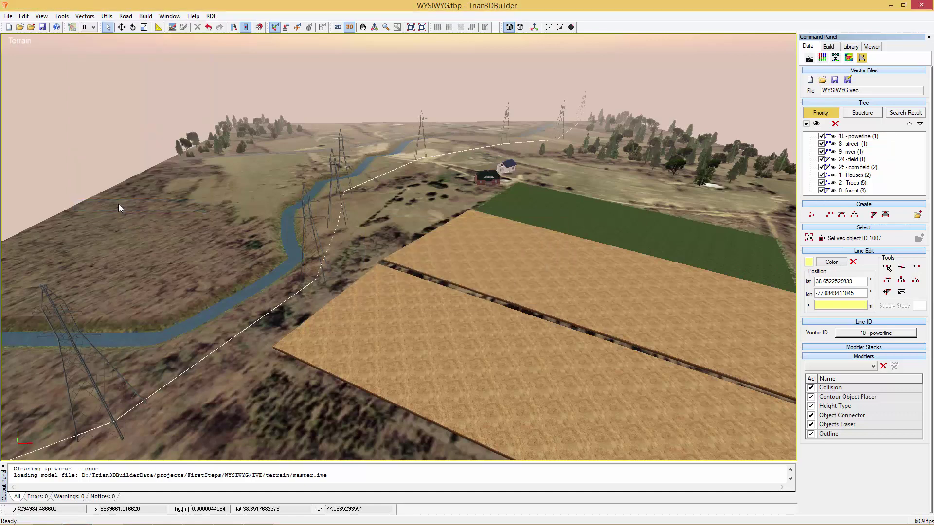
- Enable point selection for the powerline, move the point beyond the houses south towards the fields, and select the neighbouring point to its west
left_click(822, 238)
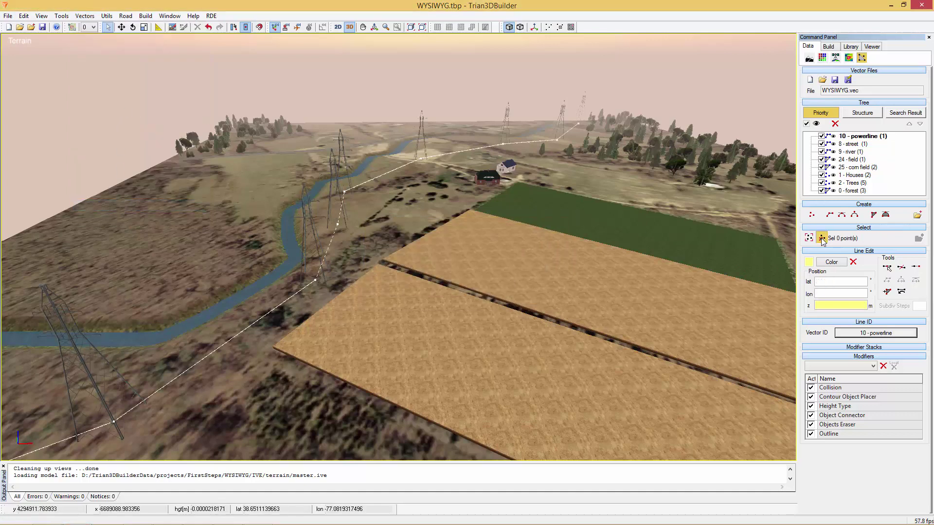
left_click(421, 160)
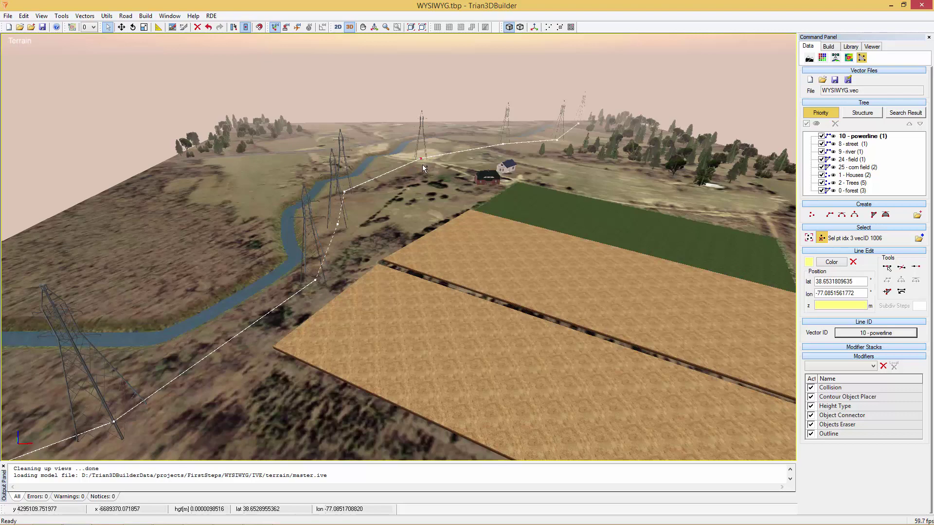
left_click_drag(423, 168, 440, 208)
left_click(346, 193)
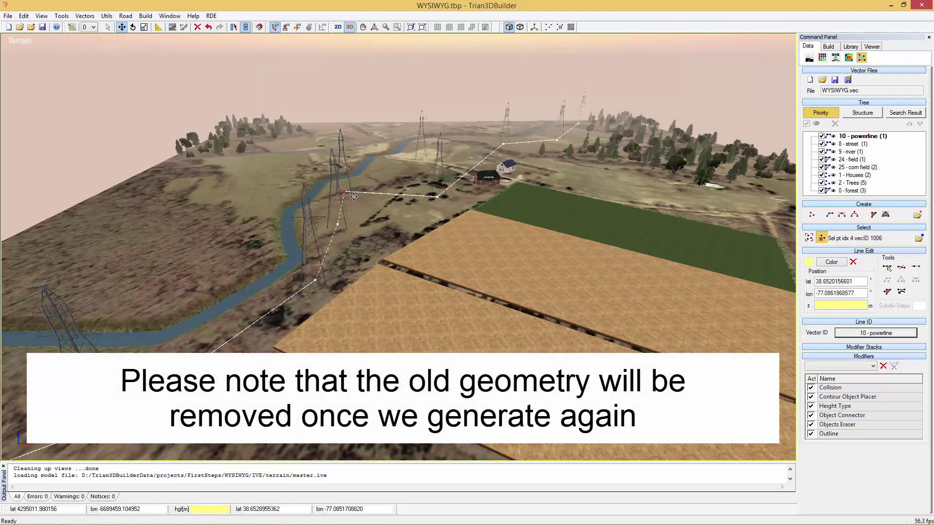